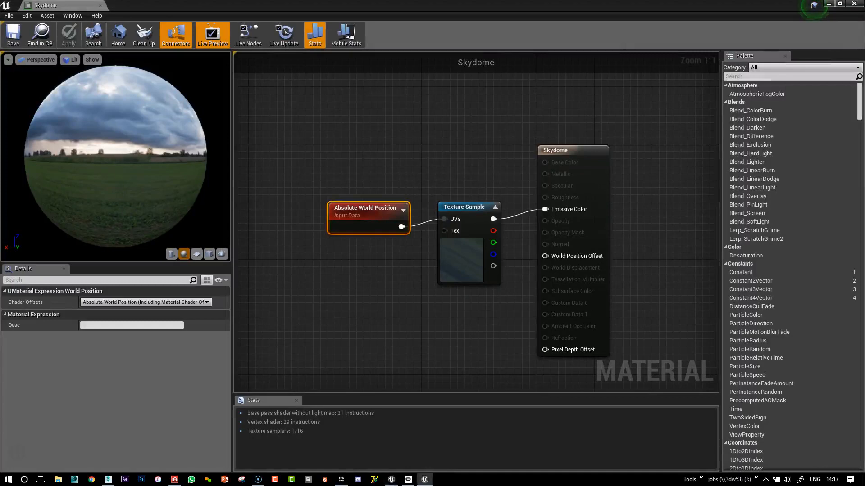
Spread the graph apart by moving the Skydome output node away from the Absolute World Position and Texture Sample nodes.
right_drag(432, 169, 426, 169)
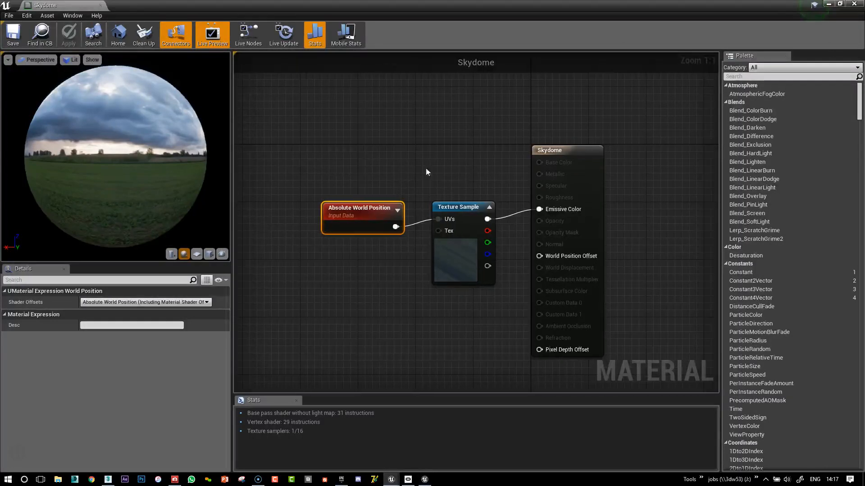
drag(550, 152, 649, 152)
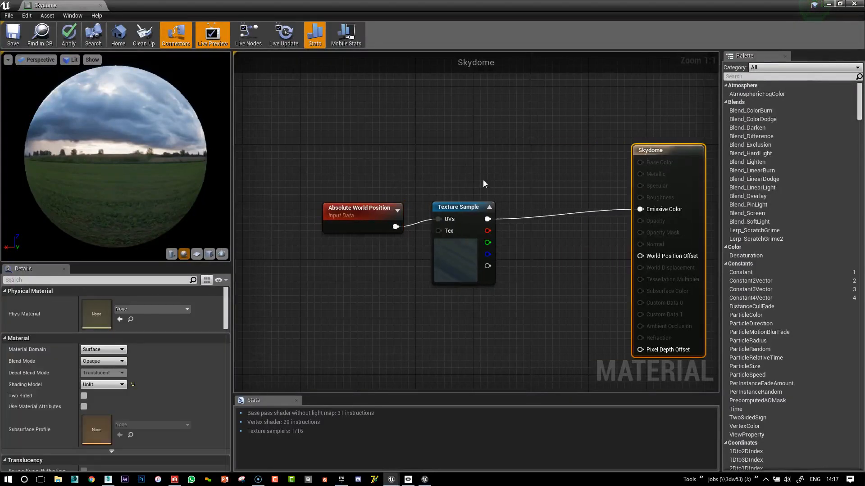
drag(360, 164, 403, 171)
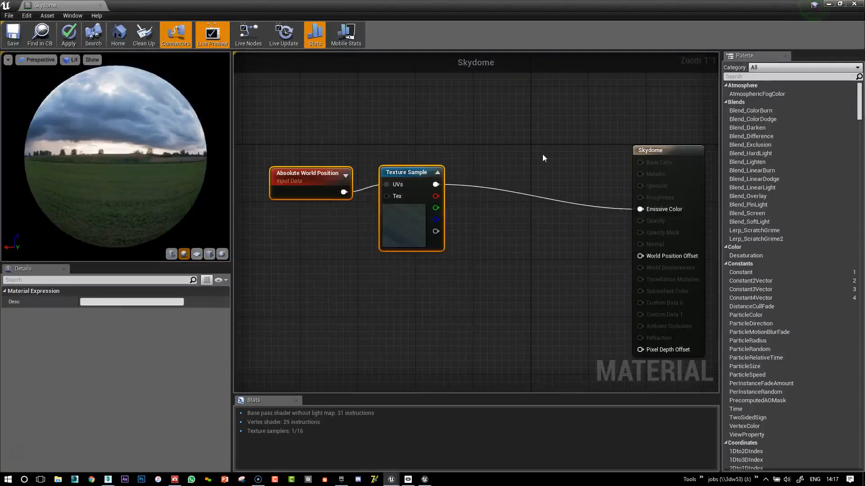
click(544, 157)
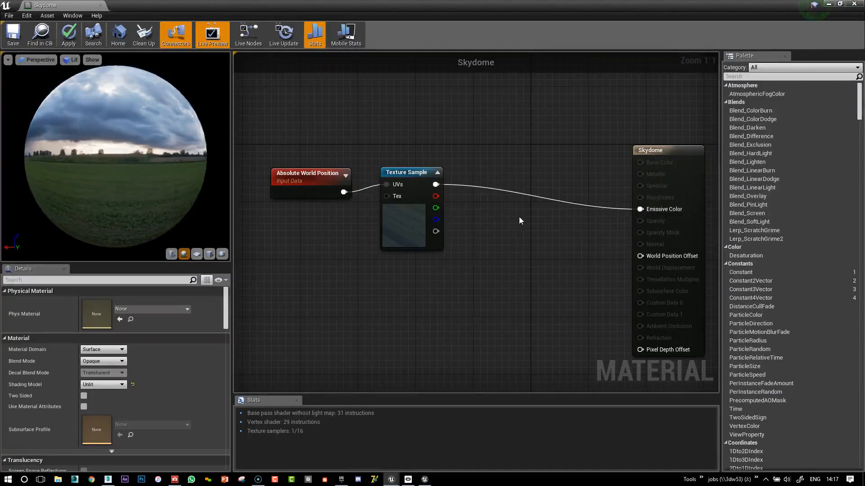
Add a Multiply node and route the Texture Sample color through its A input into Emissive Color.
click(544, 179)
drag(561, 185, 562, 207)
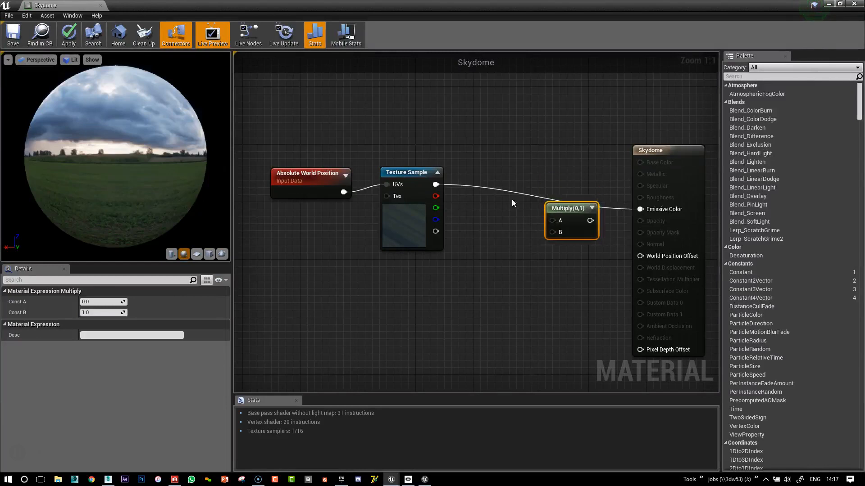
drag(436, 184, 640, 209)
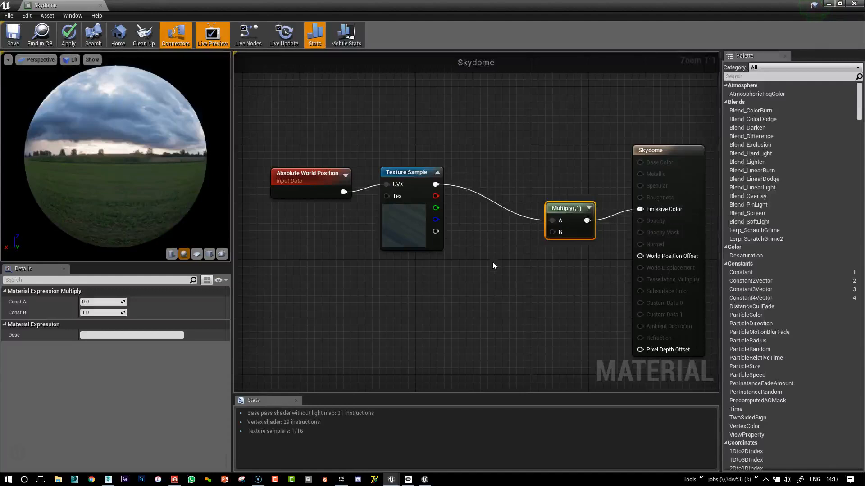
Add a scalar parameter named Brightness and connect it to the B input of the Multiply node.
click(513, 275)
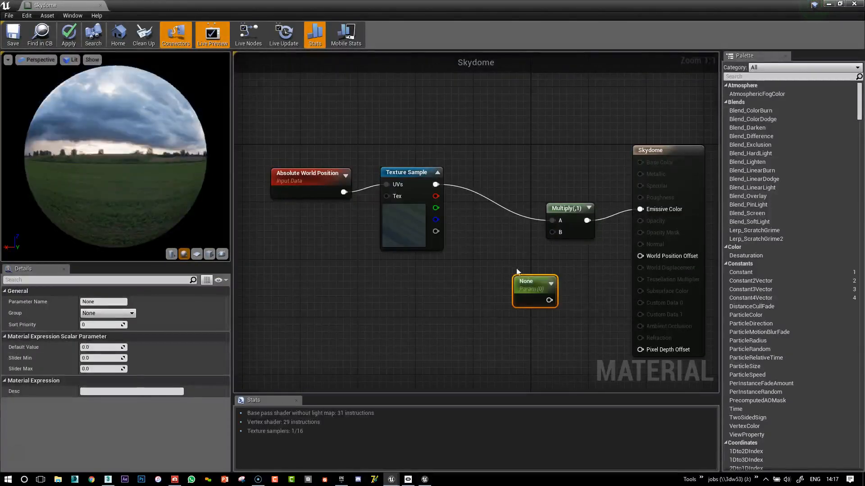
drag(524, 283, 498, 288)
double_click(503, 288)
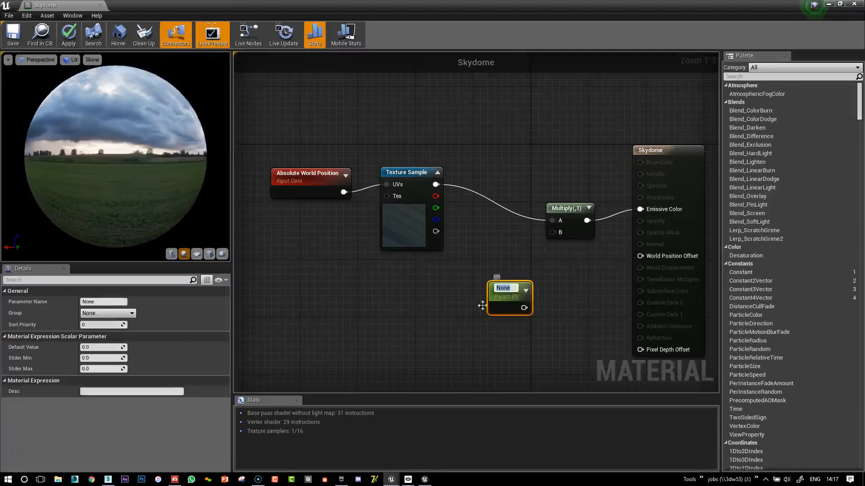
click(113, 302)
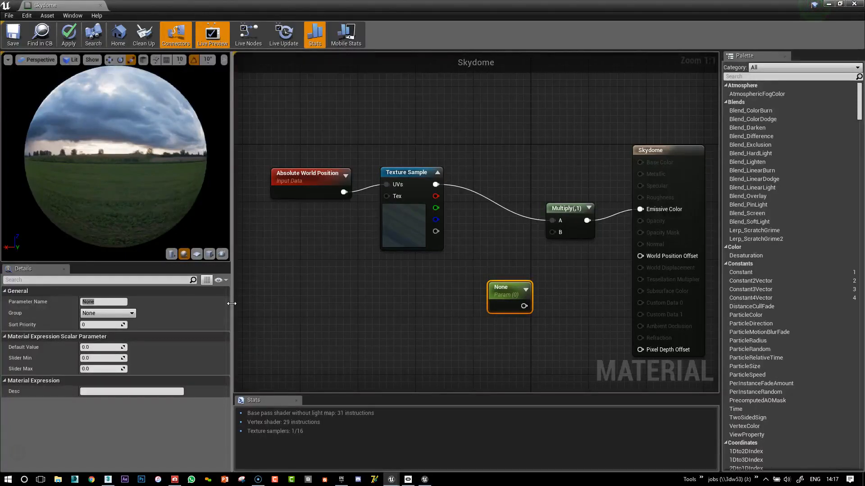
click(113, 303)
text(Bright)
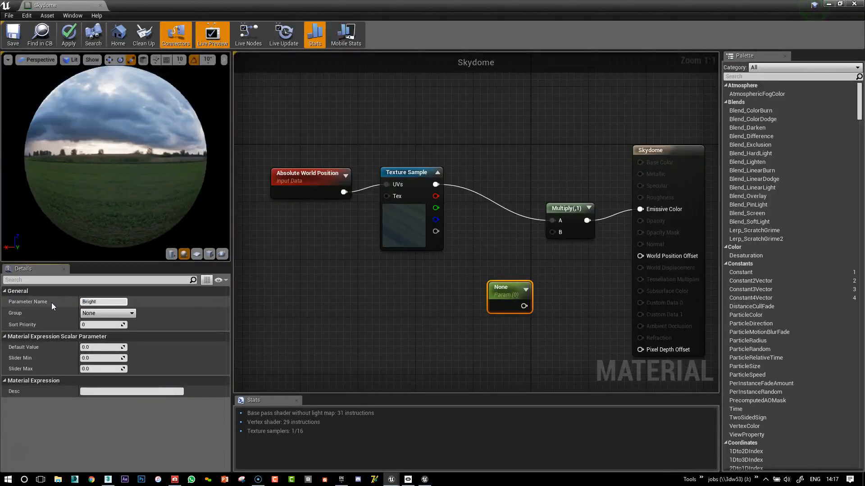
text(ness)
key(Return)
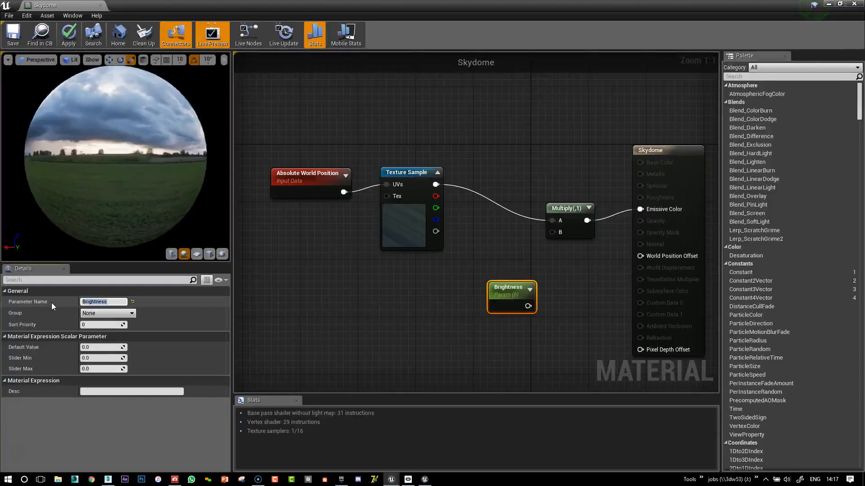
drag(528, 306, 551, 231)
Move the Absolute World Position and Texture Sample nodes together farther away from the Multiply node.
drag(457, 163, 274, 242)
drag(397, 167, 348, 168)
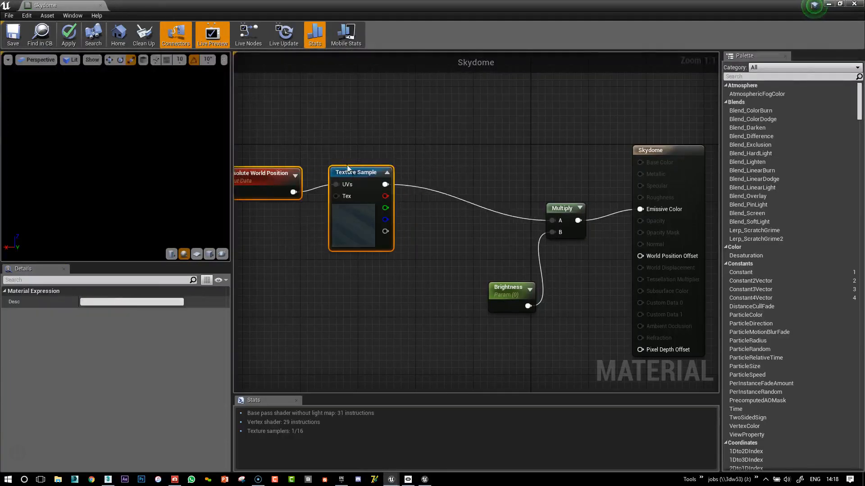
click(491, 148)
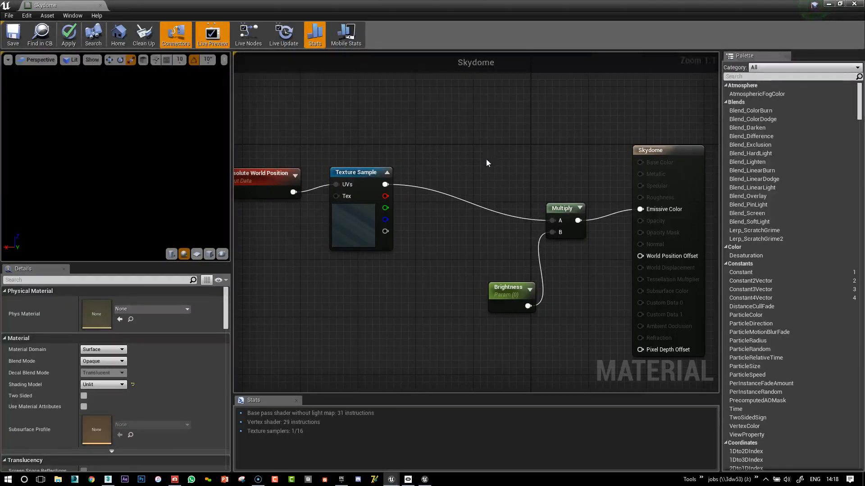
Add a Power node and insert it between the Texture Sample color output and the A input of Multiply.
click(485, 158)
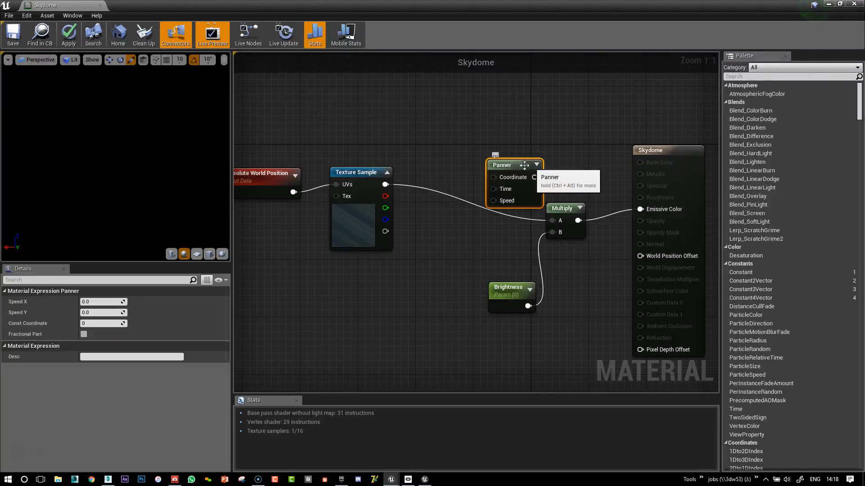
key(Delete)
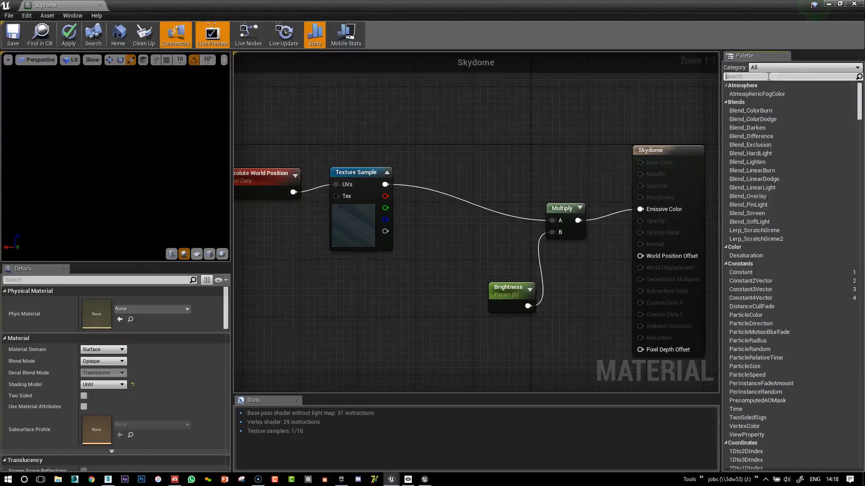
text(plo)
key(BackSpace)
key(BackSpace)
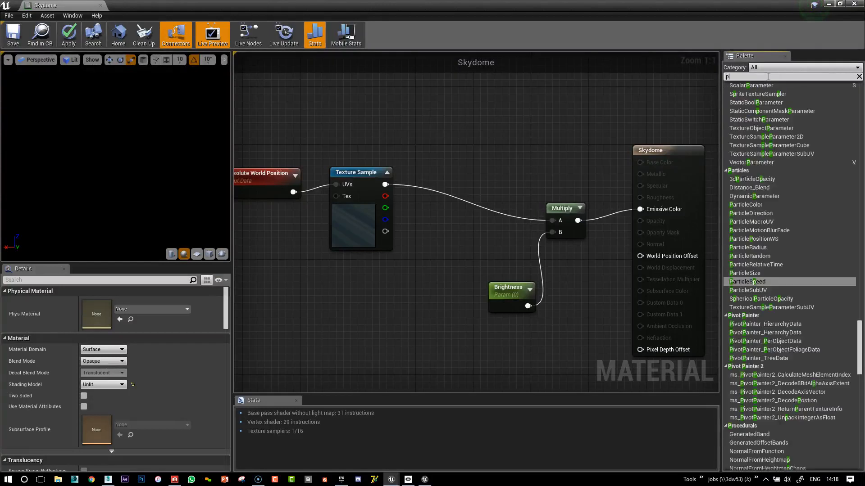
text(ower)
drag(737, 94, 474, 186)
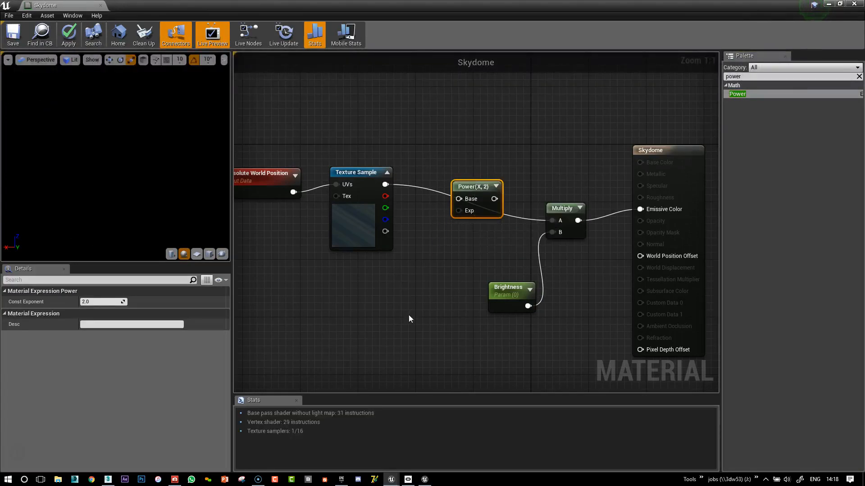
drag(385, 184, 552, 223)
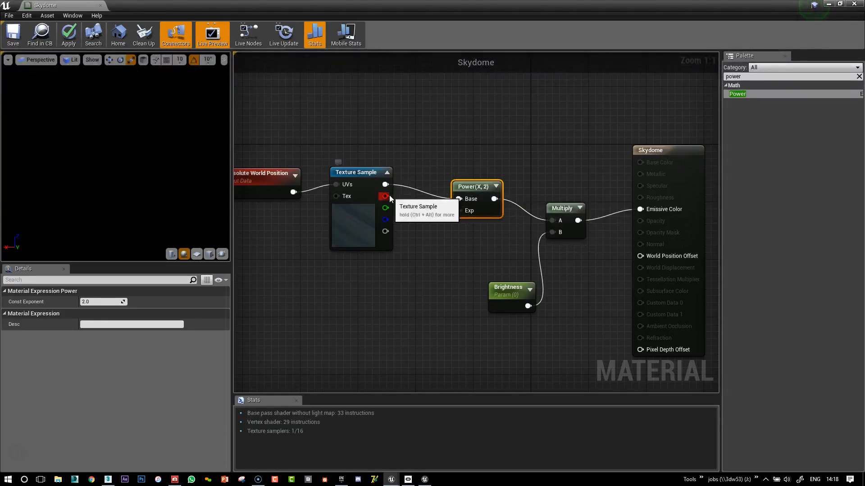
click(388, 307)
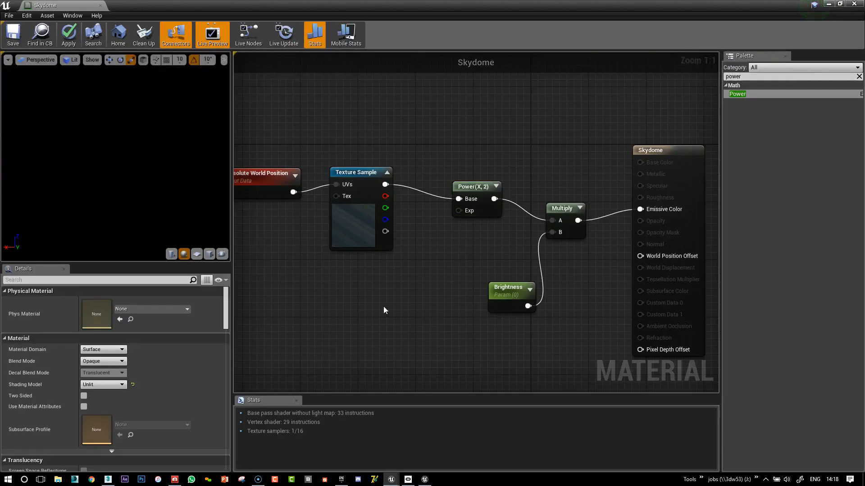
Add a scalar parameter named Hdri Contrast and connect it to the Exp input of the Power node.
click(365, 304)
drag(401, 327, 458, 210)
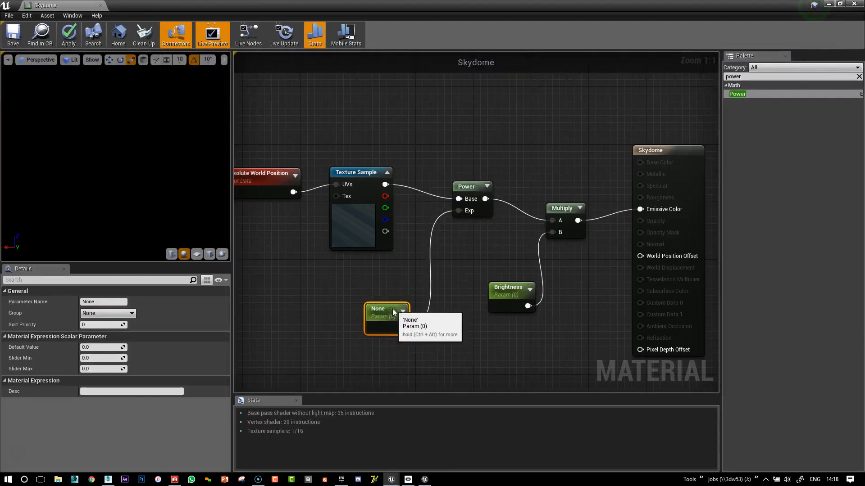
drag(383, 310, 376, 303)
double_click(373, 303)
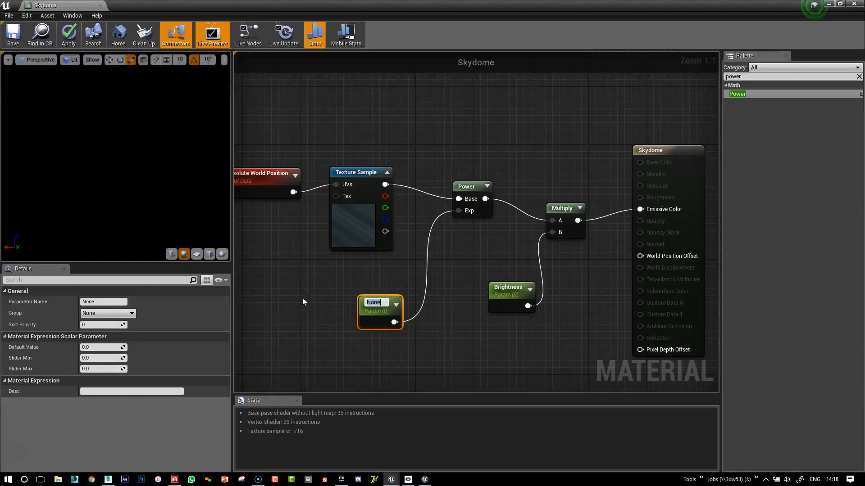
click(114, 301)
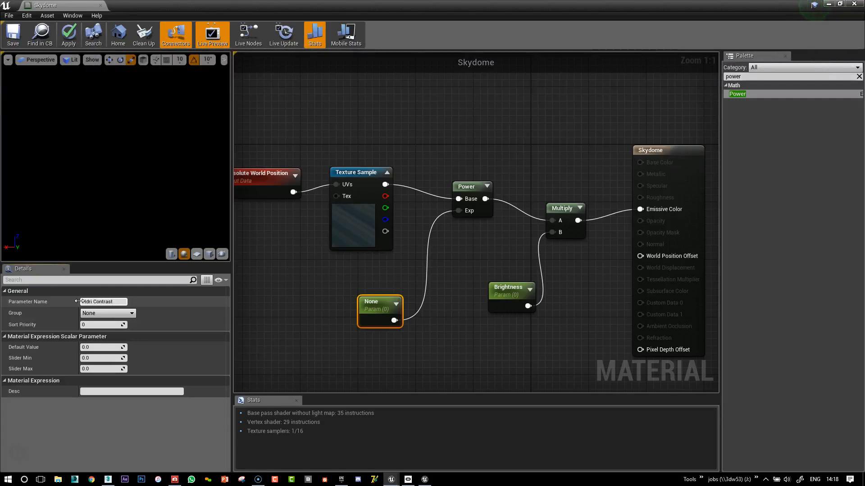
key(Return)
click(275, 291)
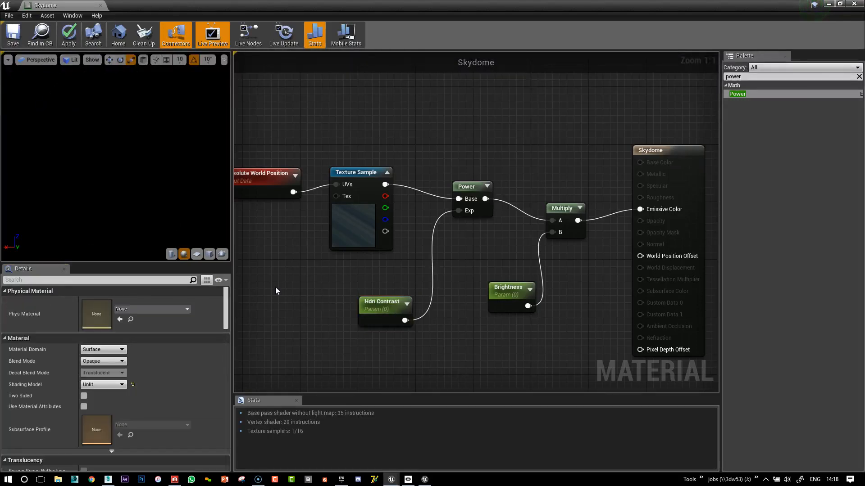
Move the Skydome material window out of the way to uncover the sky in the level viewport.
click(360, 309)
right_drag(447, 271, 544, 294)
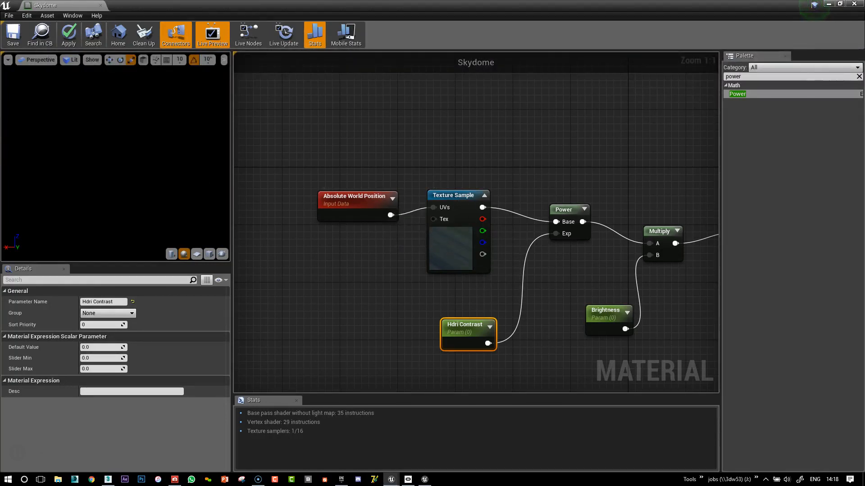
key(alt+Tab)
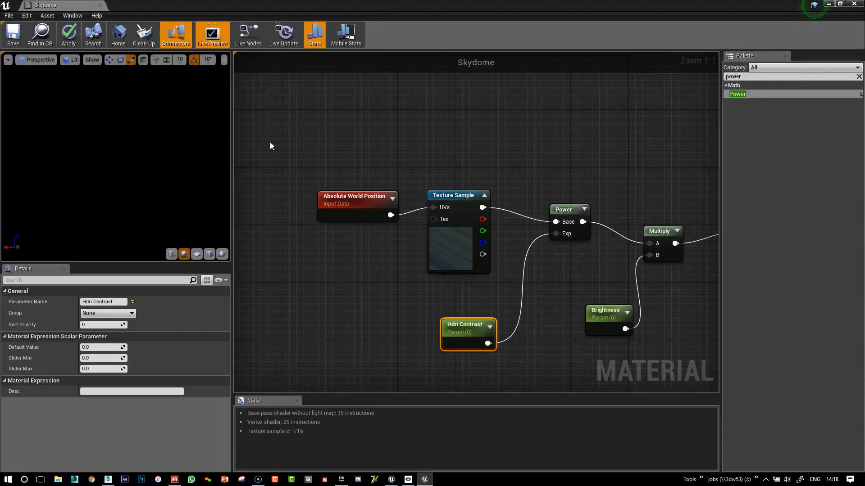
drag(495, 5, 532, 307)
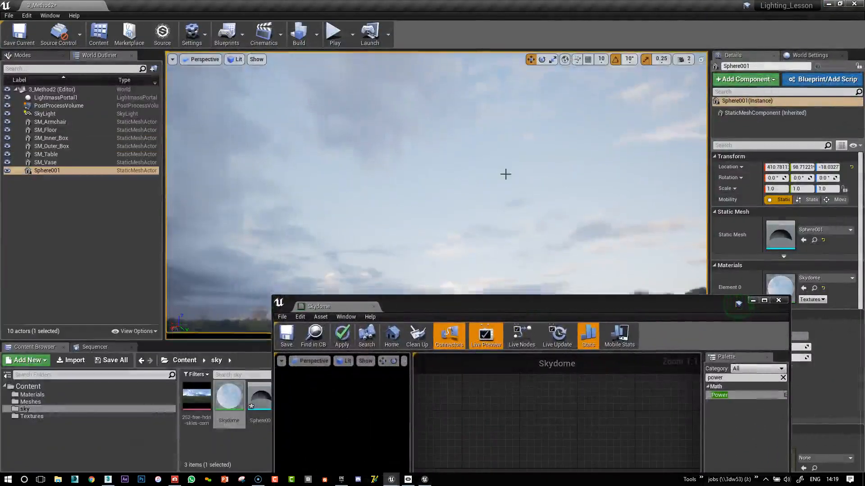
click(506, 175)
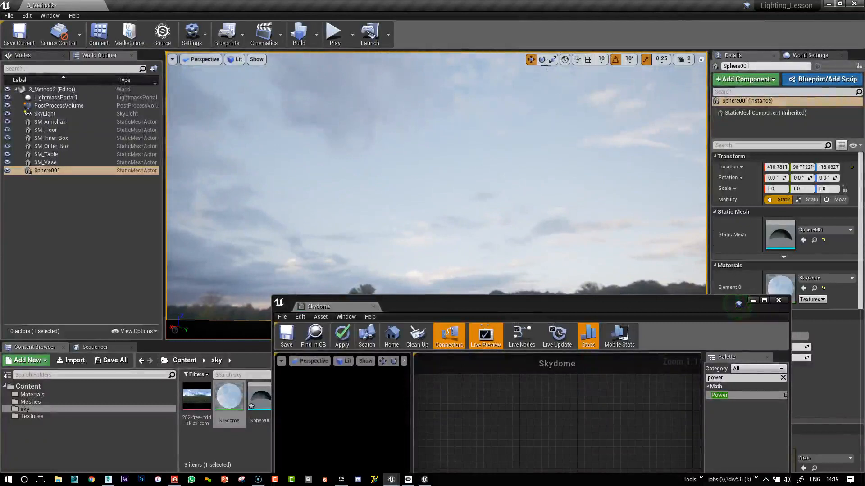
drag(571, 300, 506, 347)
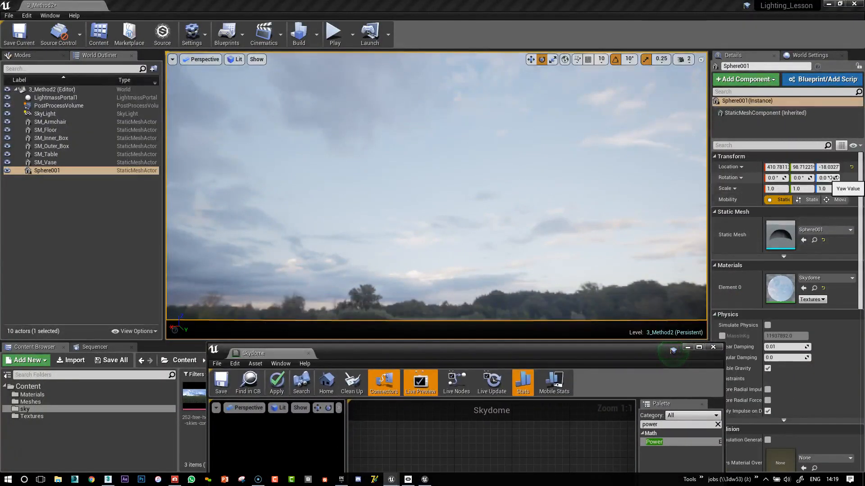
Try rotating the Sphere001 sky dome in yaw, pitch and roll, undoing the rotations.
drag(827, 178, 830, 178)
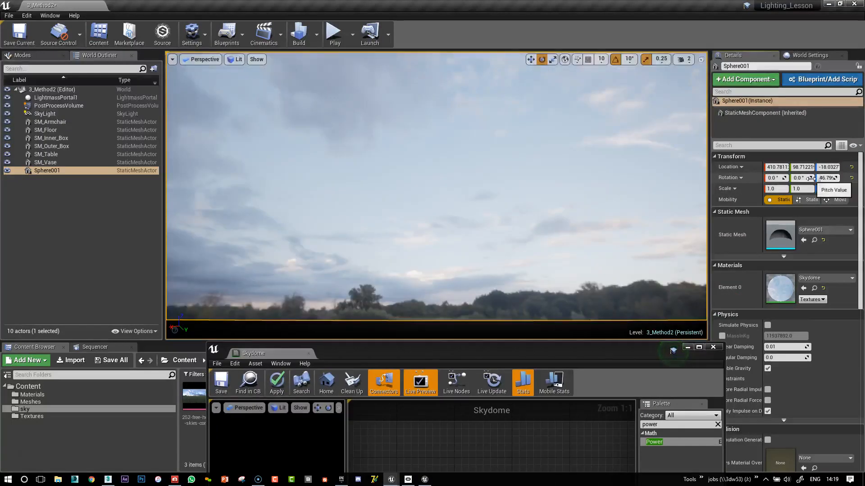
drag(809, 180, 816, 179)
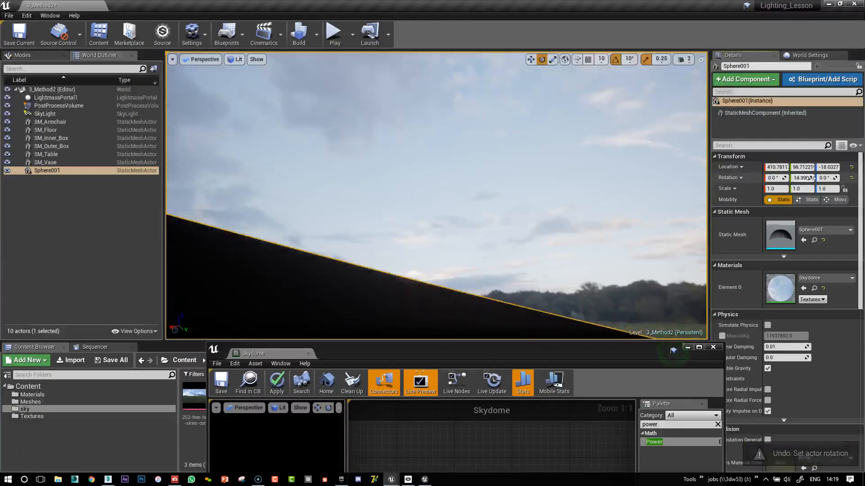
key(ctrl+z)
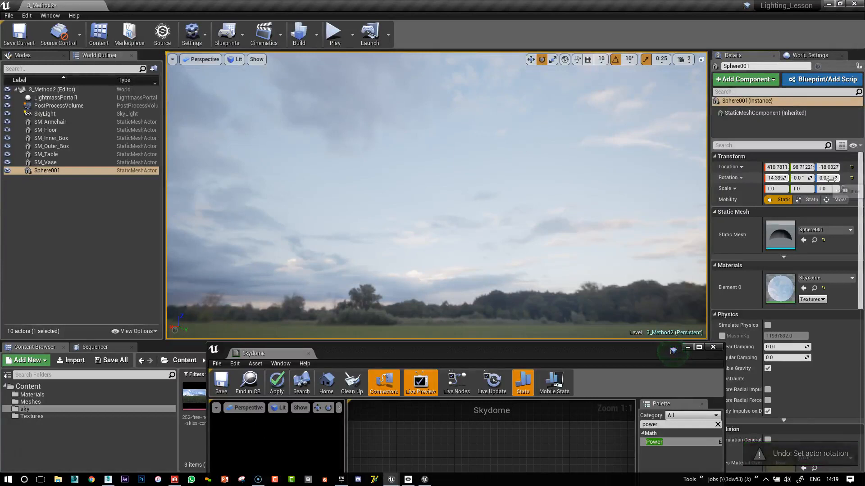
drag(835, 179, 845, 179)
key(ctrl+z)
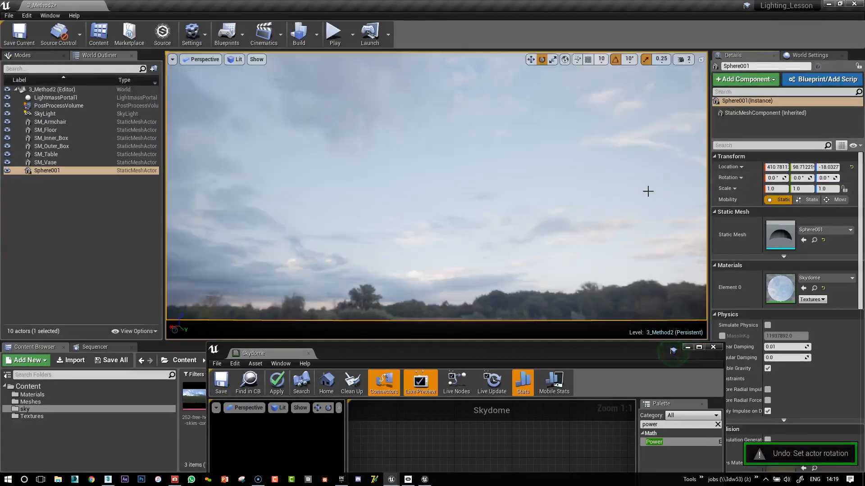
Bring the Skydome material window back over the level editor and widen it to show more of the node graph.
right_drag(652, 193, 628, 227)
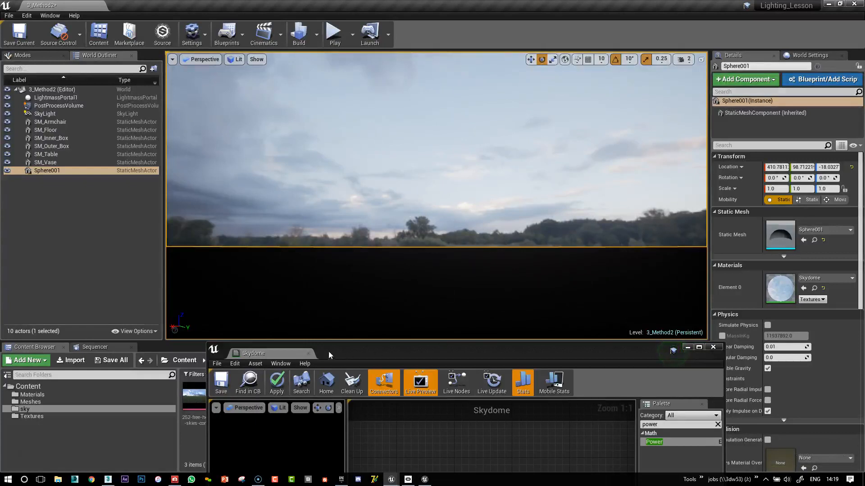
drag(399, 353, 342, 101)
right_drag(473, 233, 498, 197)
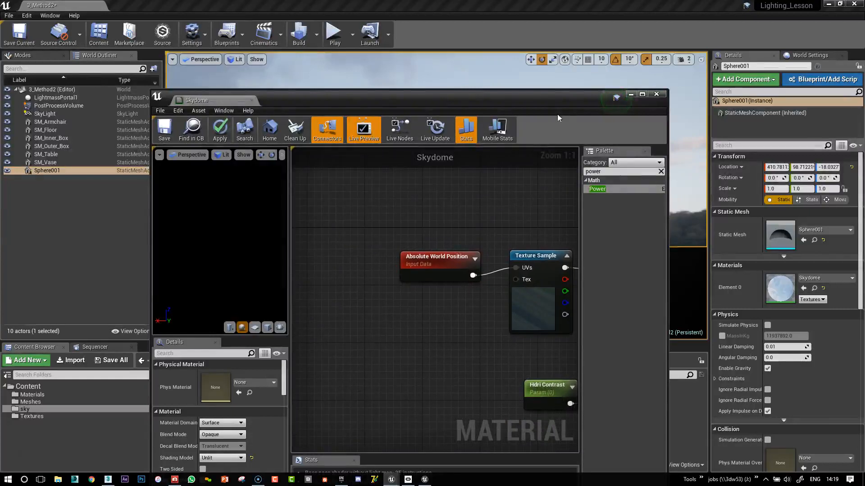
drag(667, 136, 842, 136)
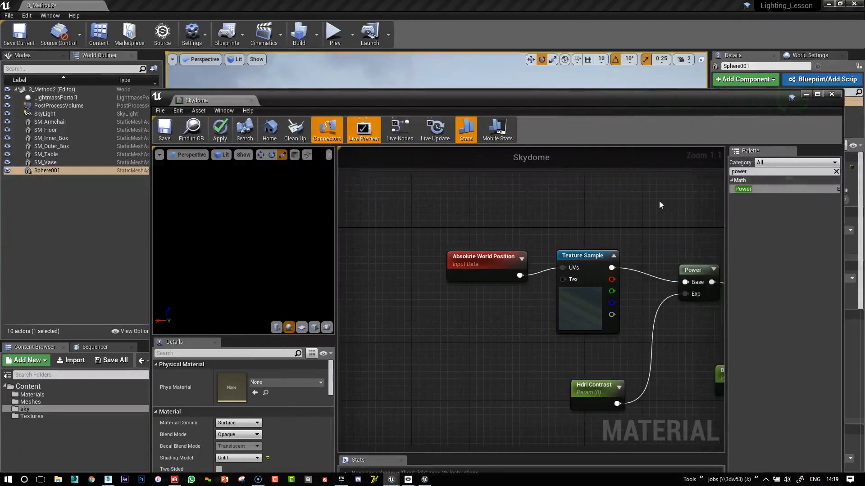
click(835, 172)
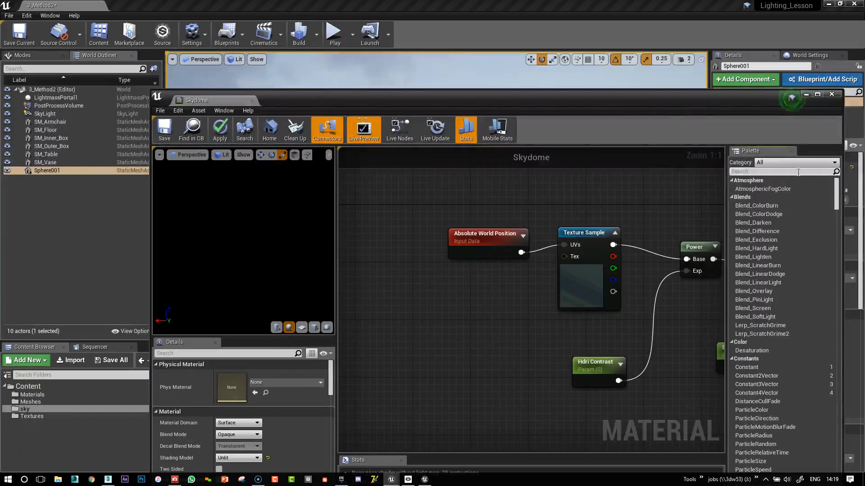
right_click(429, 291)
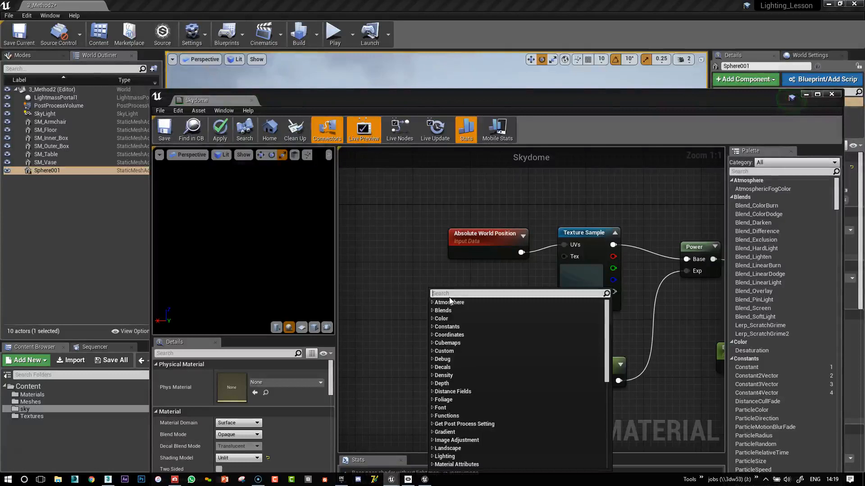
text(ro)
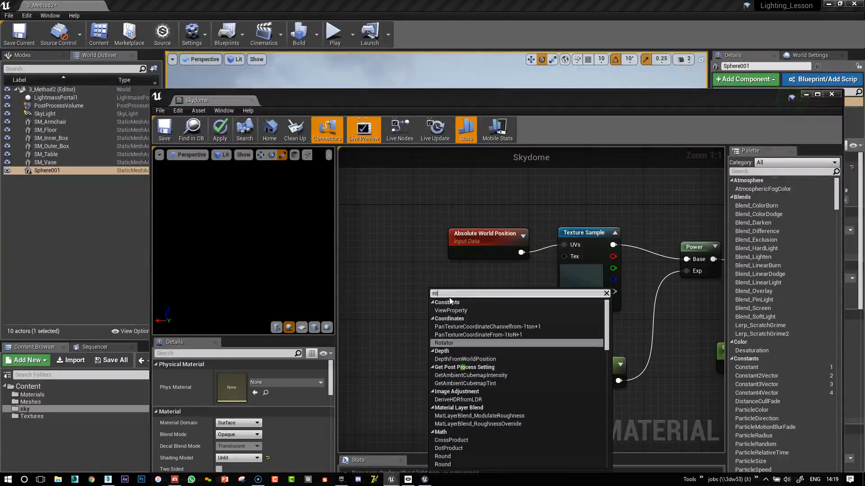
text(o)
key(BackSpace)
text(tat)
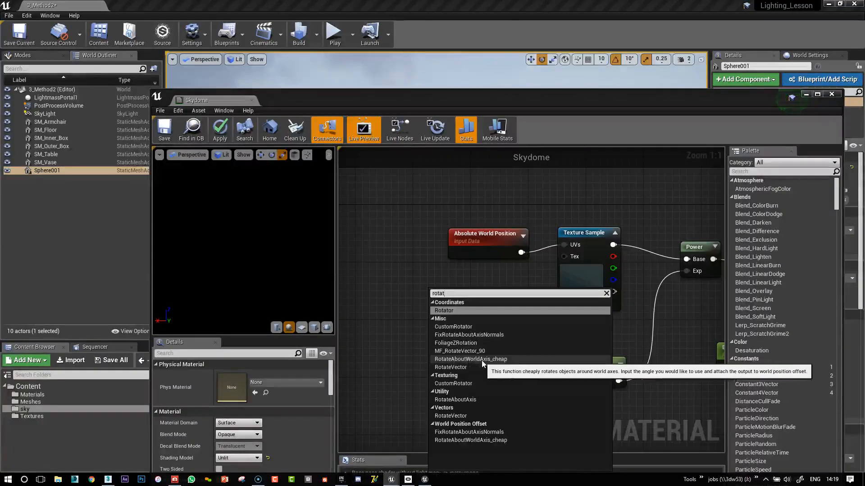
key(Escape)
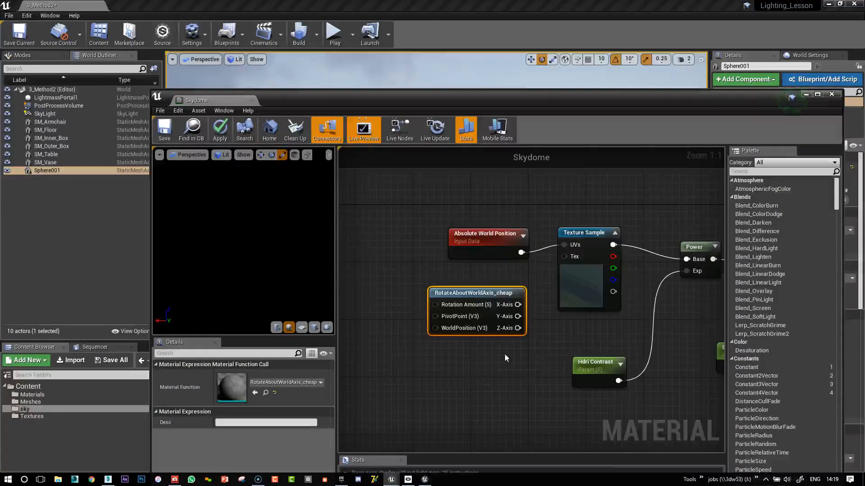
drag(490, 298, 446, 302)
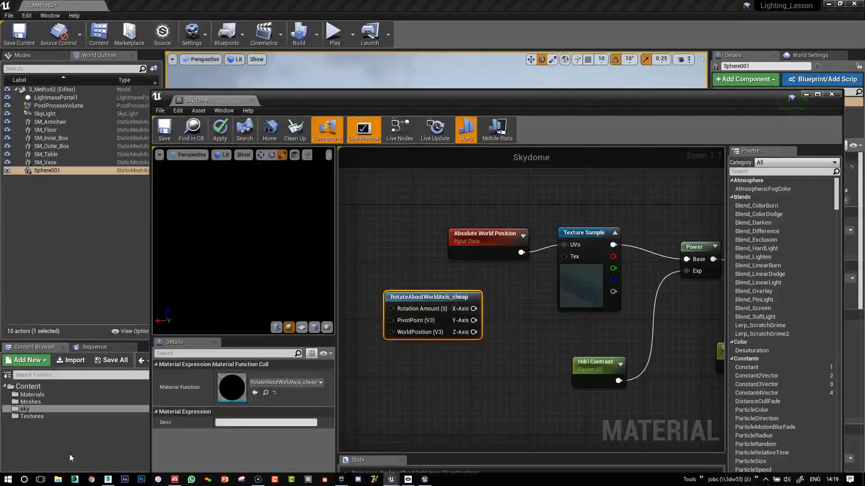
key(Delete)
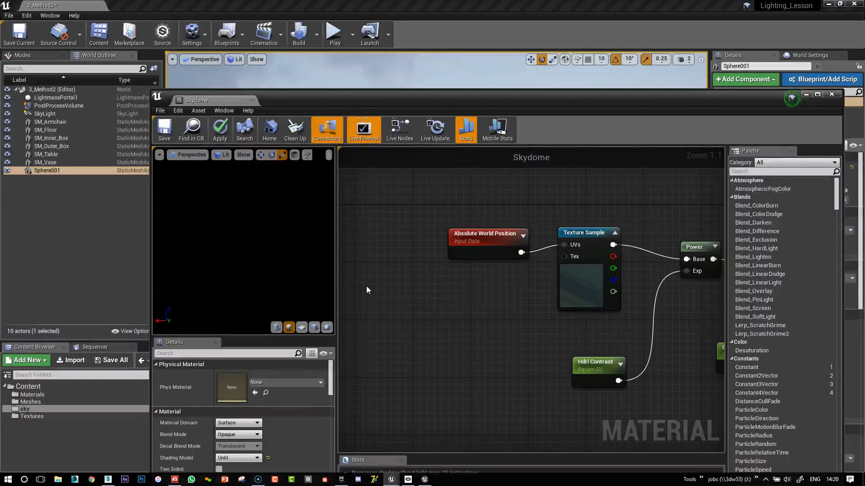
Add a RotateAboutAxis node and place it ahead of the Absolute World Position node.
right_click(404, 318)
text(rotate)
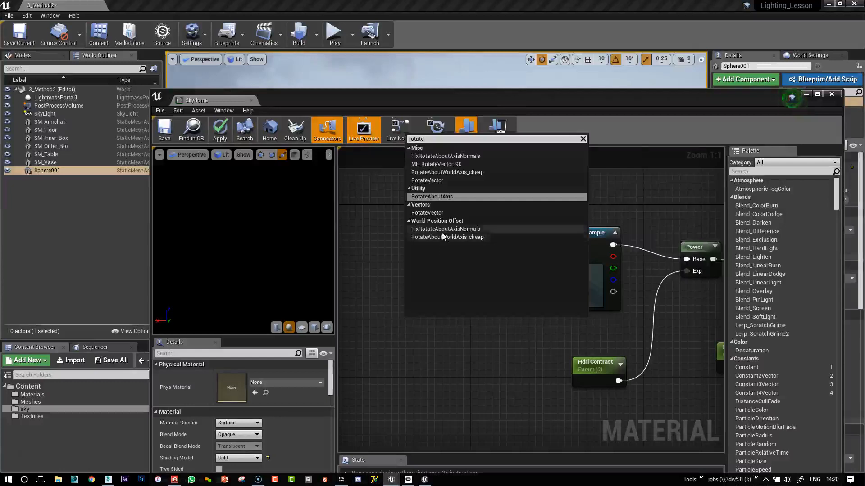
click(429, 196)
drag(452, 325, 438, 299)
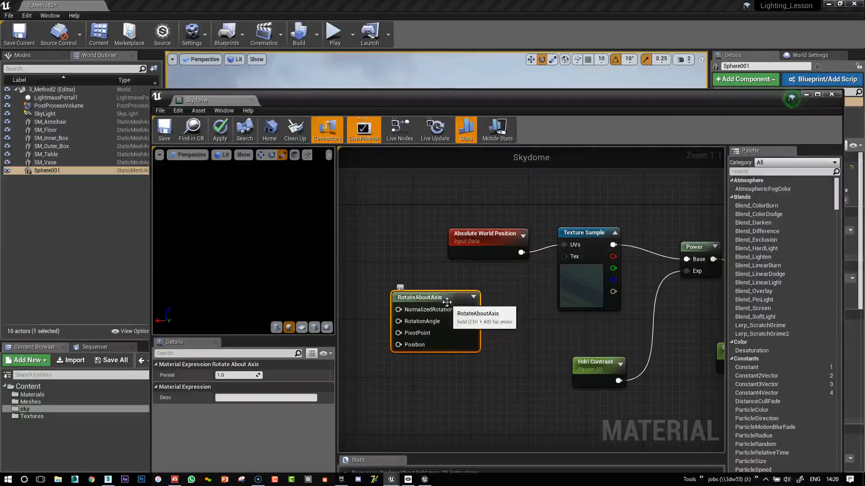
right_drag(519, 336, 627, 388)
drag(552, 349, 450, 219)
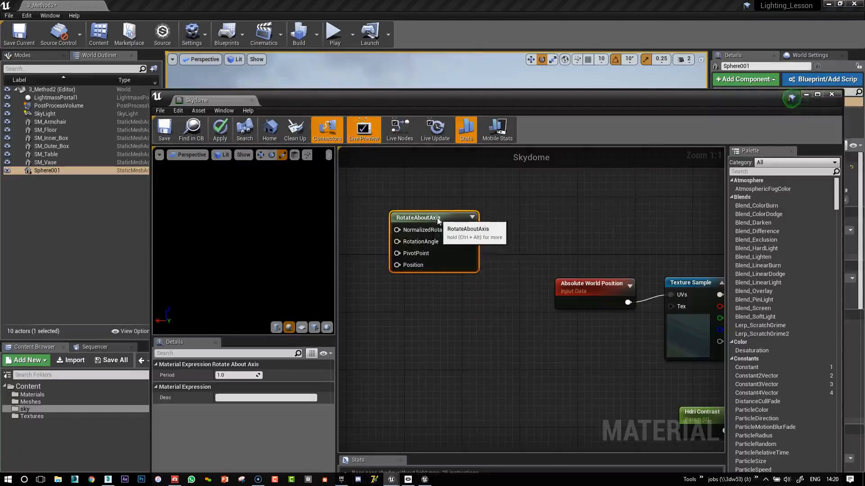
right_drag(533, 235, 575, 285)
scroll(531, 275, down, 3)
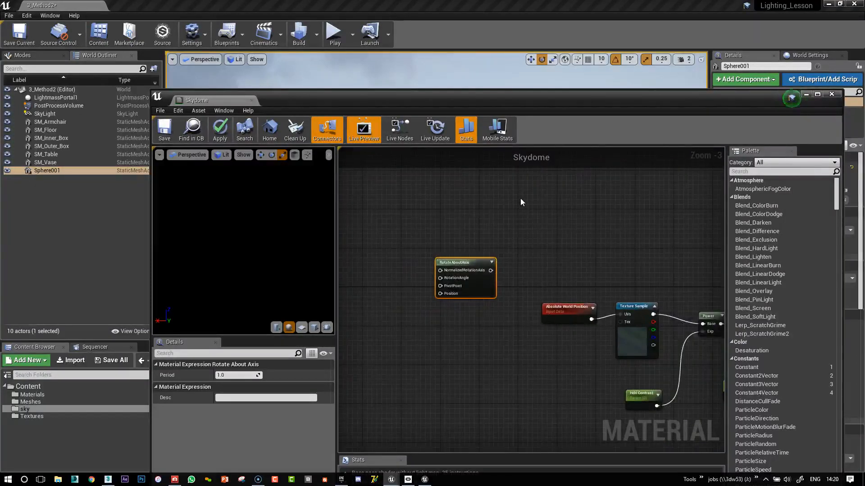
right_drag(521, 201, 591, 206)
Add a Constant3Vector node and connect it to the NormalizedRotationAxis input of RotateAboutAxis.
click(457, 246)
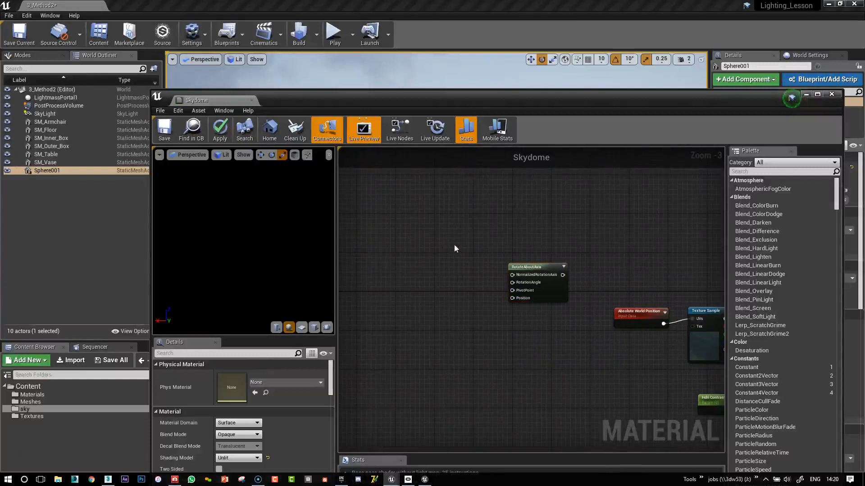
click(421, 251)
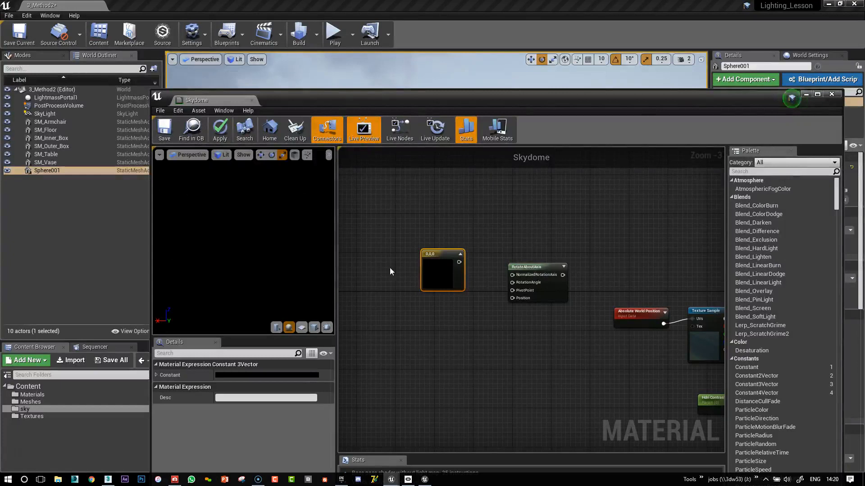
drag(459, 262, 512, 275)
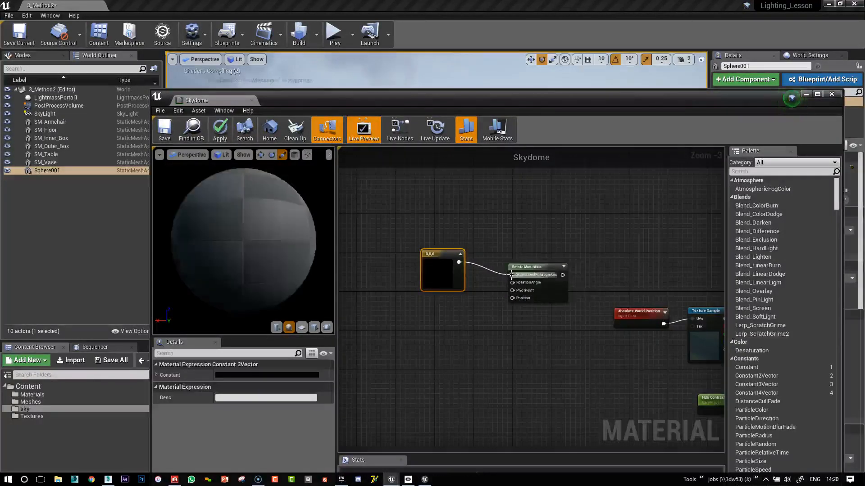
Set the Constant3Vector to 0,0,1 by giving blue a value of 1, and move the node above RotateAboutAxis.
double_click(436, 280)
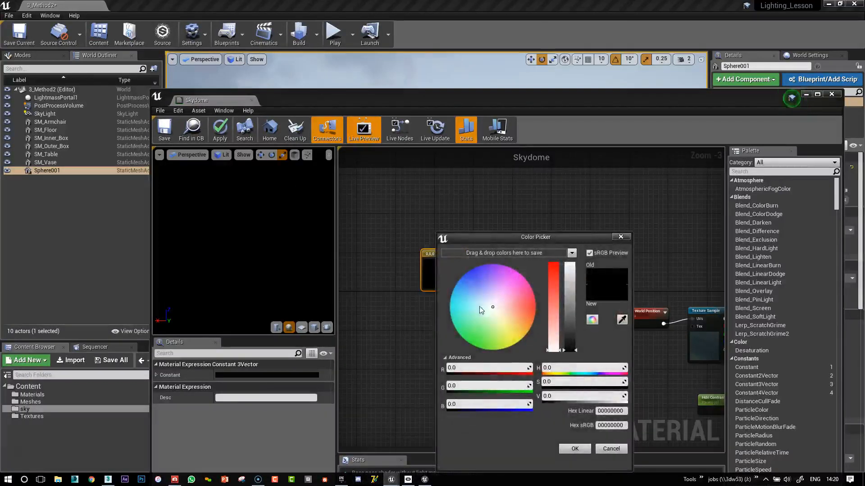
drag(493, 246, 459, 207)
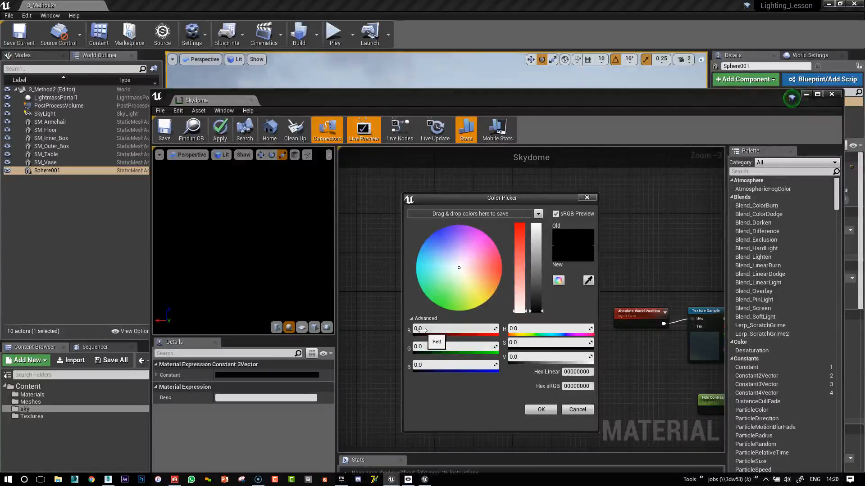
click(444, 366)
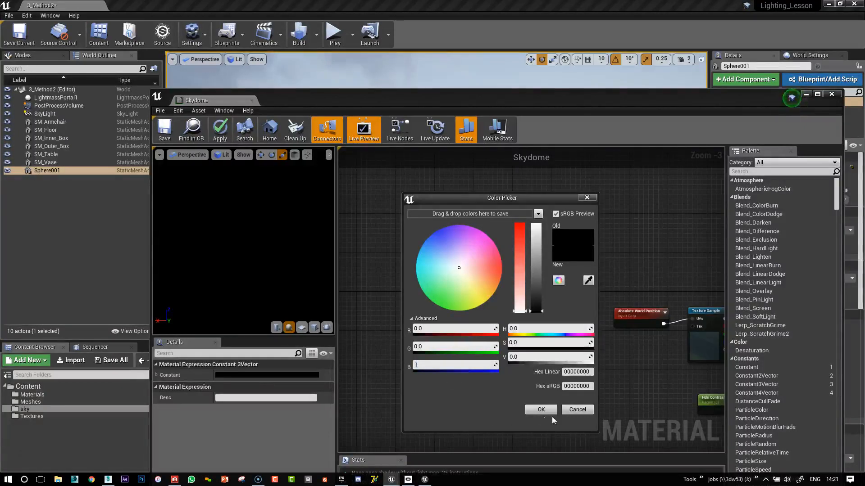
click(542, 410)
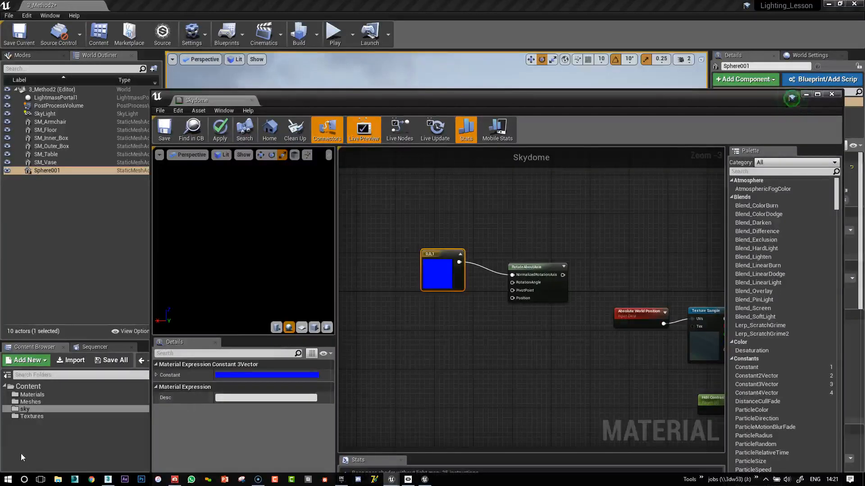
drag(431, 252, 454, 212)
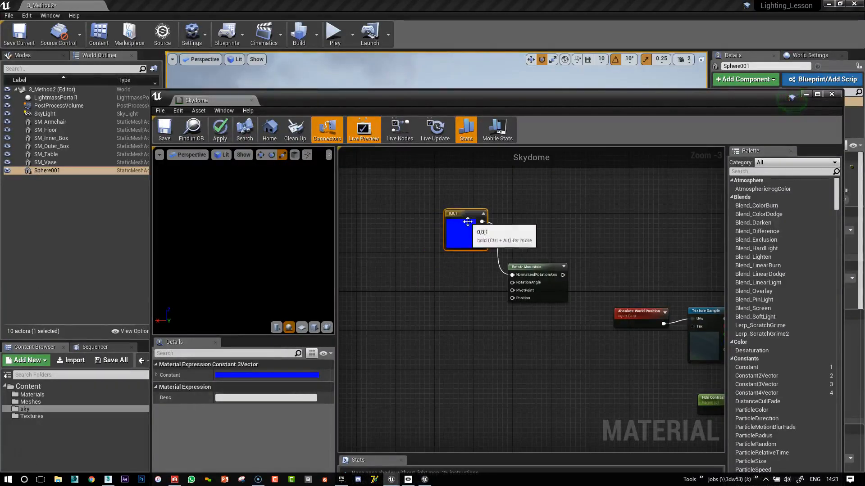
Add a scalar parameter named Cubemap rotation and connect it to the RotationAngle input of RotateAboutAxis.
click(396, 291)
right_click(396, 286)
click(396, 266)
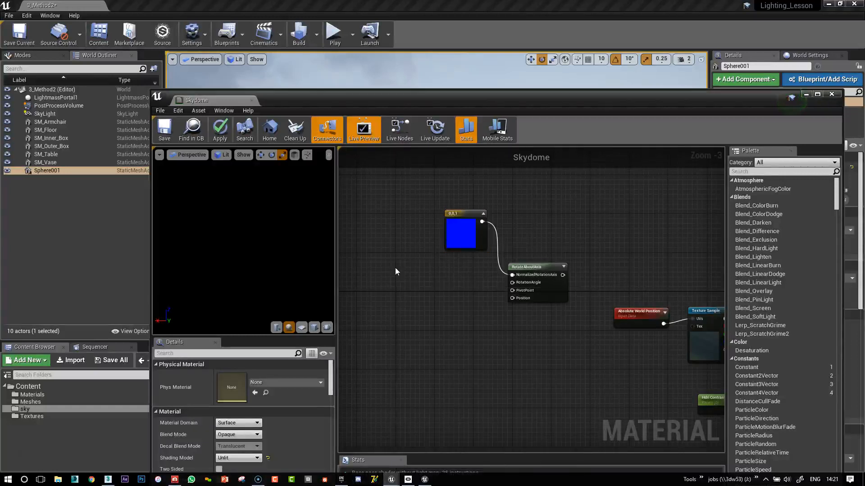
click(395, 262)
click(256, 376)
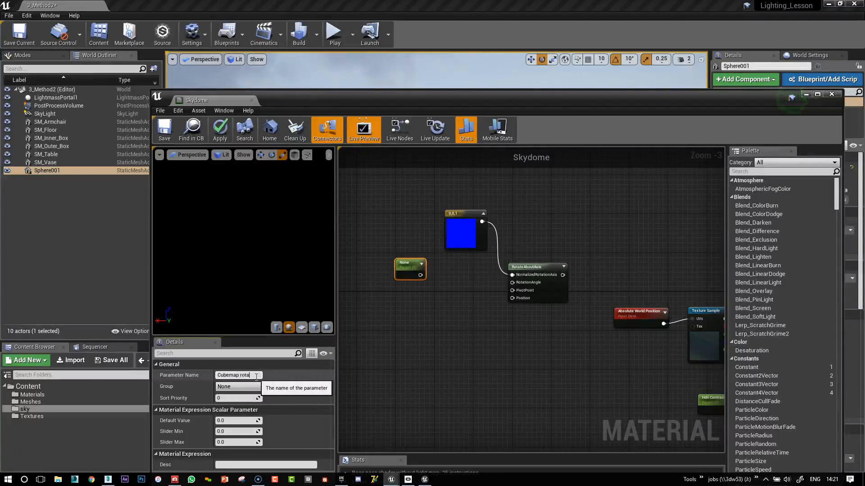
key(Return)
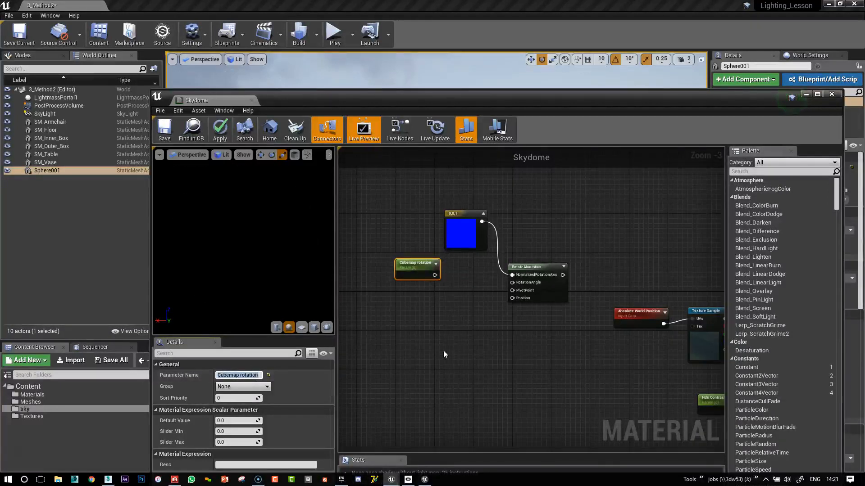
drag(435, 276, 512, 282)
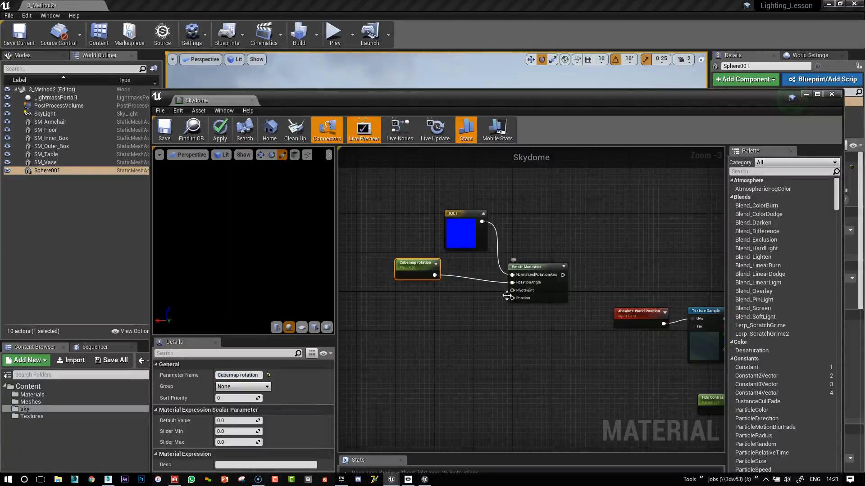
click(443, 307)
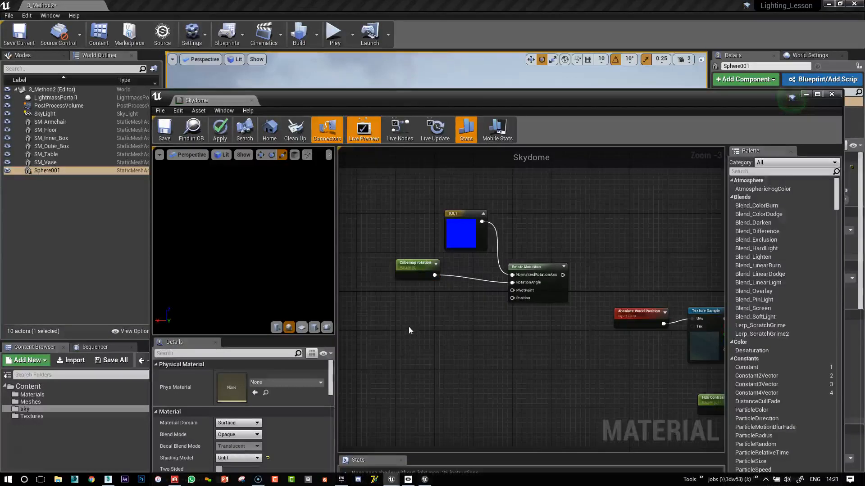
key(c)
click(450, 332)
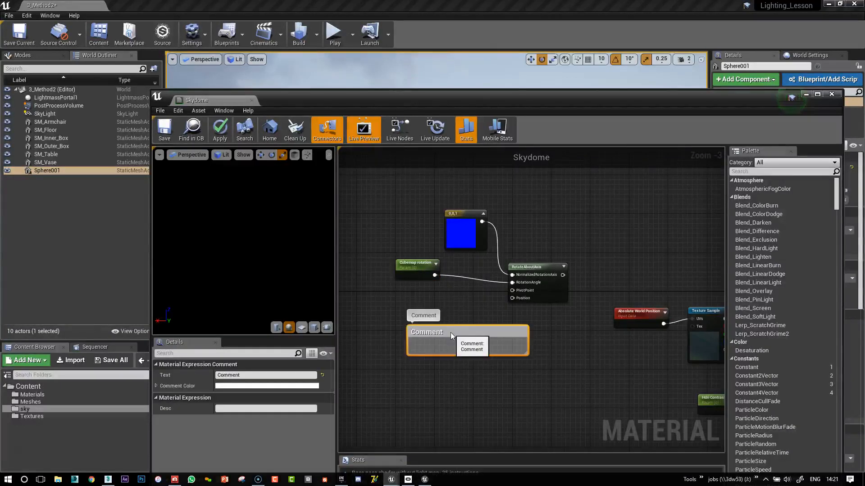
key(Delete)
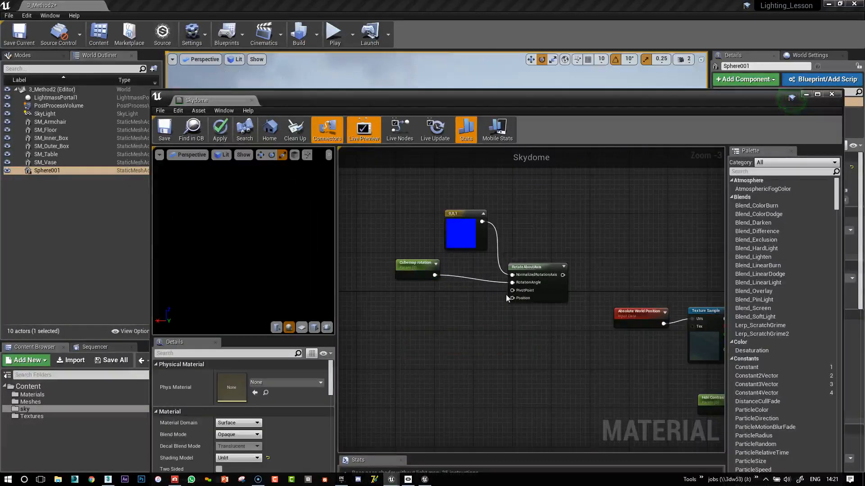
Connect a new Constant node to the PivotPoint input of RotateAboutAxis and Absolute World Position to its Position input.
click(437, 316)
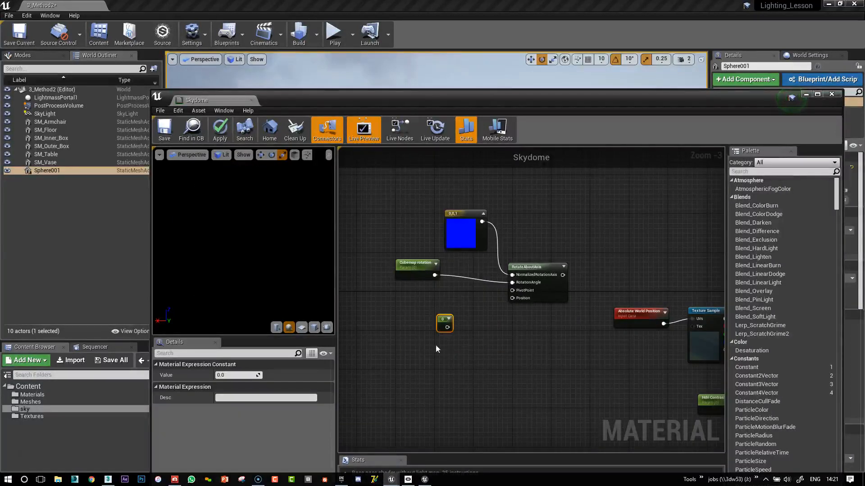
drag(451, 326, 512, 290)
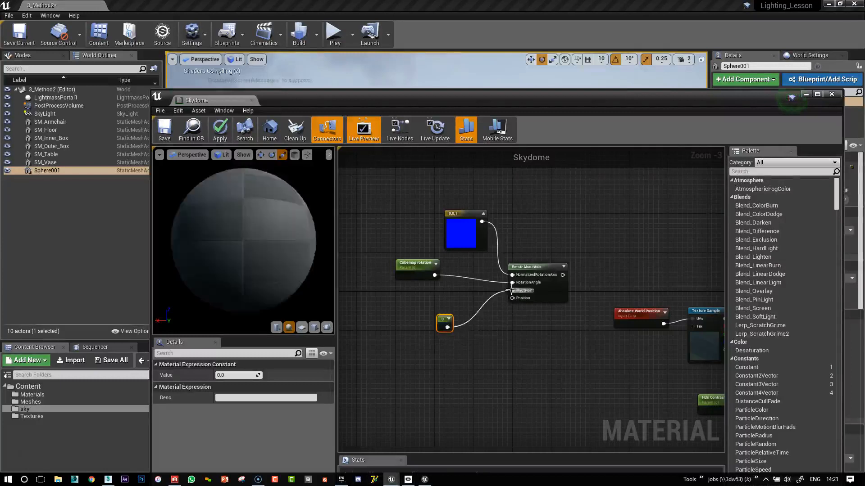
drag(439, 319, 430, 305)
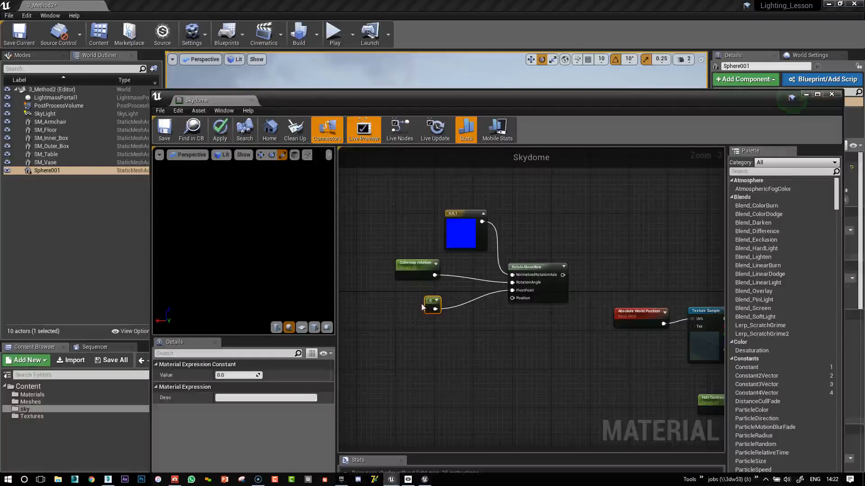
drag(628, 316, 512, 298)
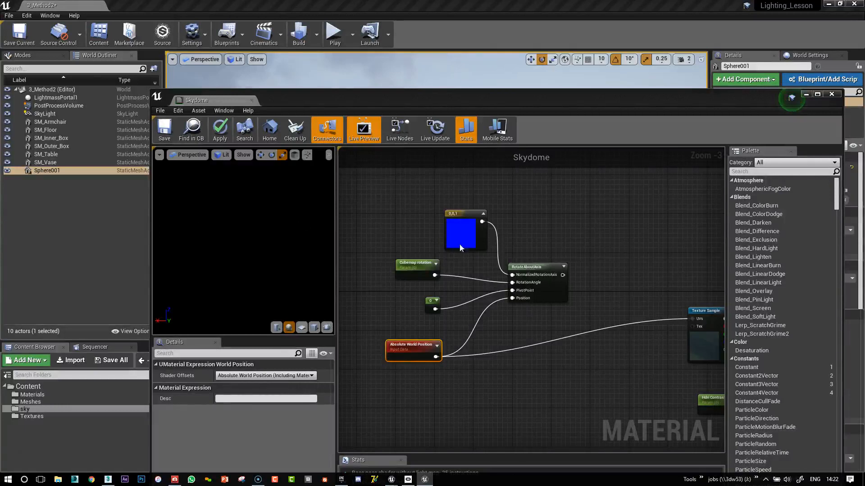
Insert an Add node with the RotateAboutAxis output in A and Absolute World Position in B.
right_drag(635, 268, 538, 256)
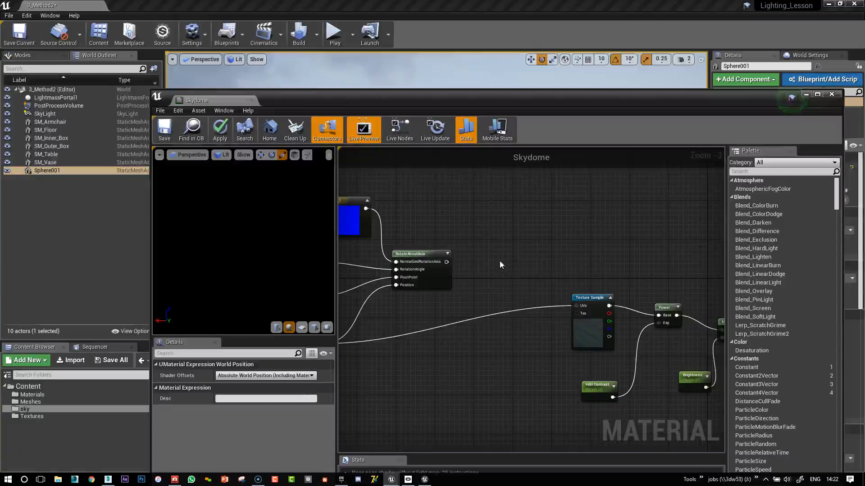
click(485, 288)
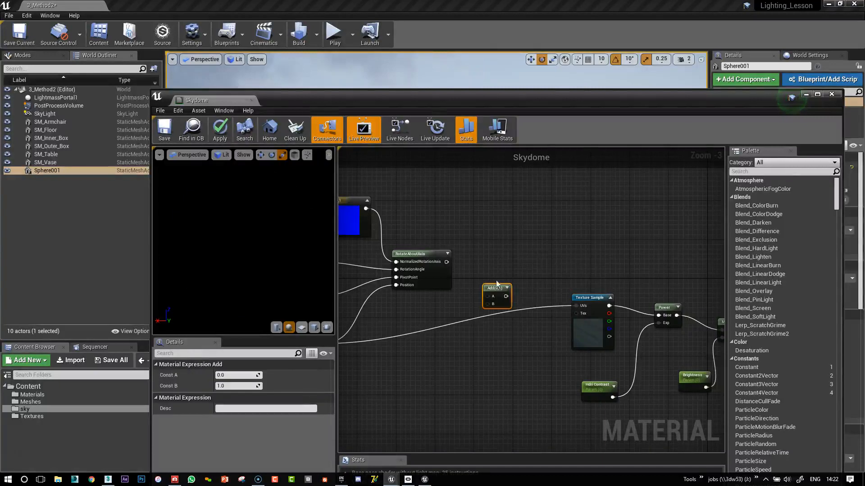
drag(498, 286, 488, 272)
right_drag(548, 237, 584, 250)
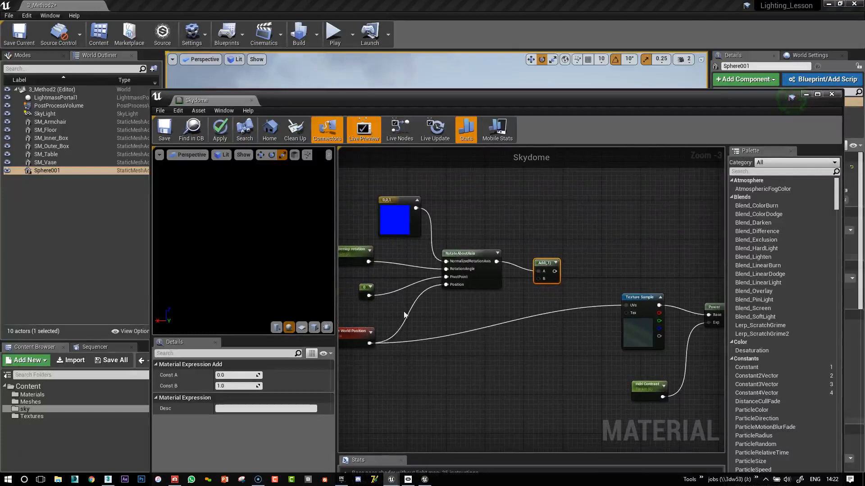
drag(371, 343, 537, 280)
click(581, 284)
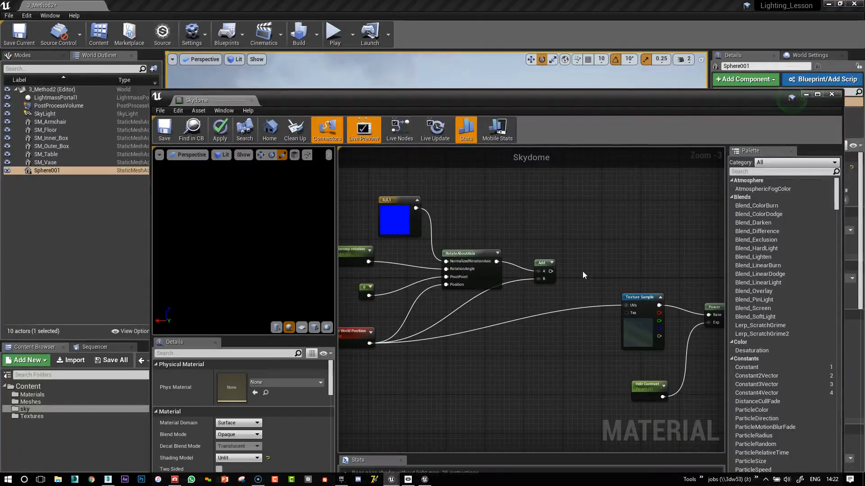
Insert a Normalize node between the Add output and the UVs input of the Texture Sample.
right_click(582, 275)
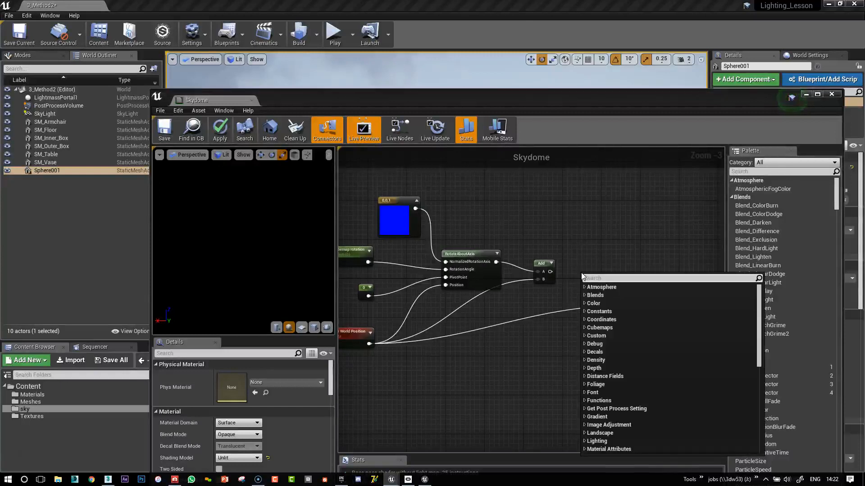
text(norm)
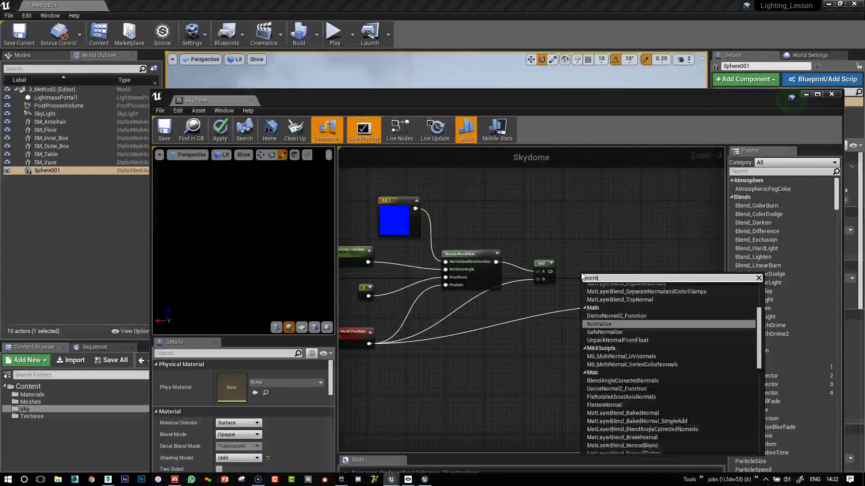
click(593, 323)
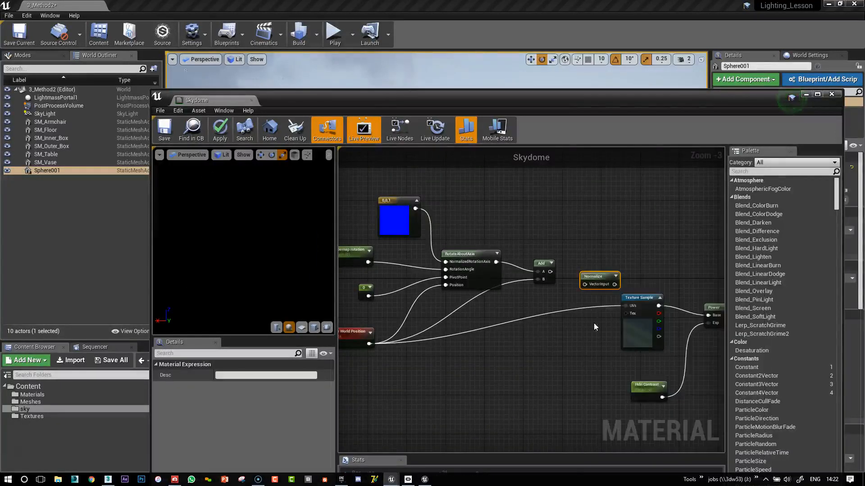
drag(549, 272, 624, 306)
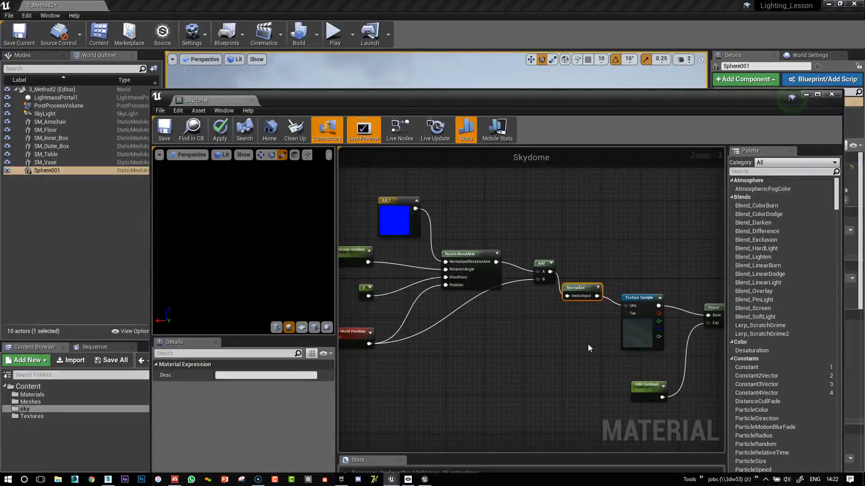
scroll(625, 247, down, 2)
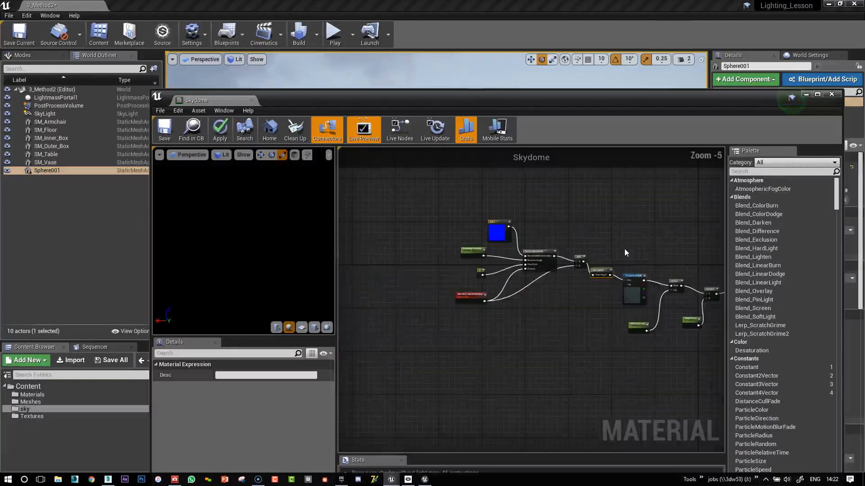
right_drag(642, 224, 575, 243)
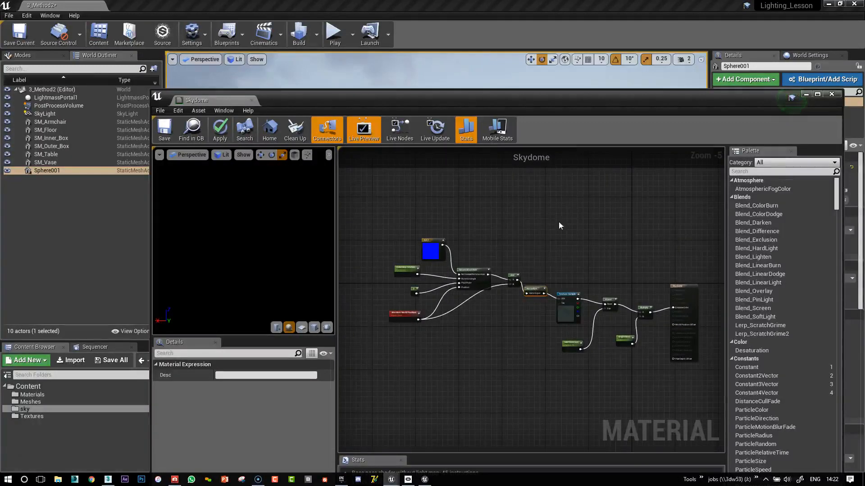
Move the material editor window aside to uncover the level viewport, and save the Skydome material.
drag(479, 94, 687, 86)
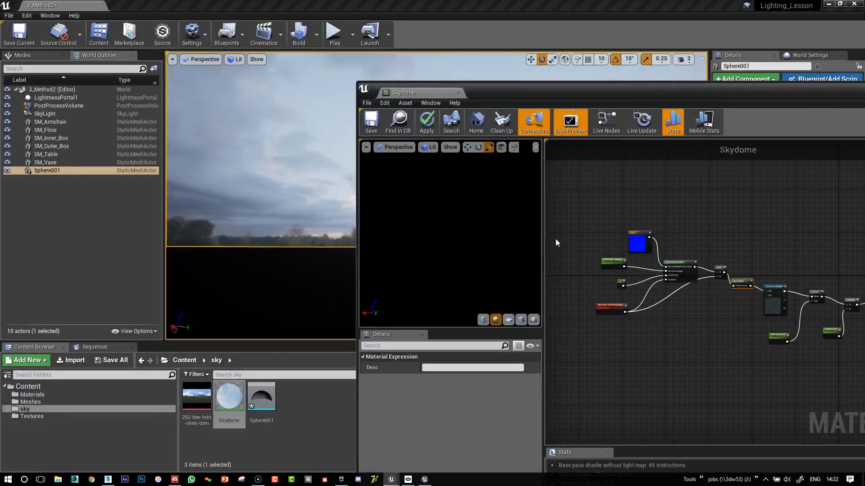
click(371, 128)
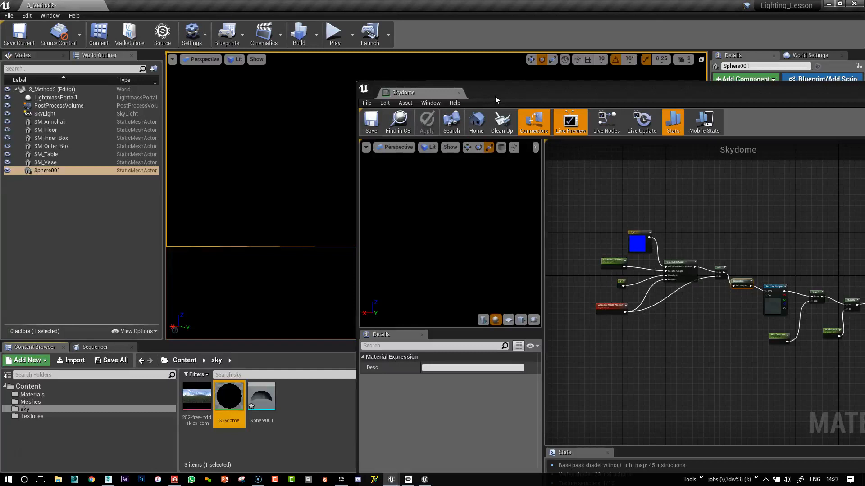
drag(495, 96, 475, 82)
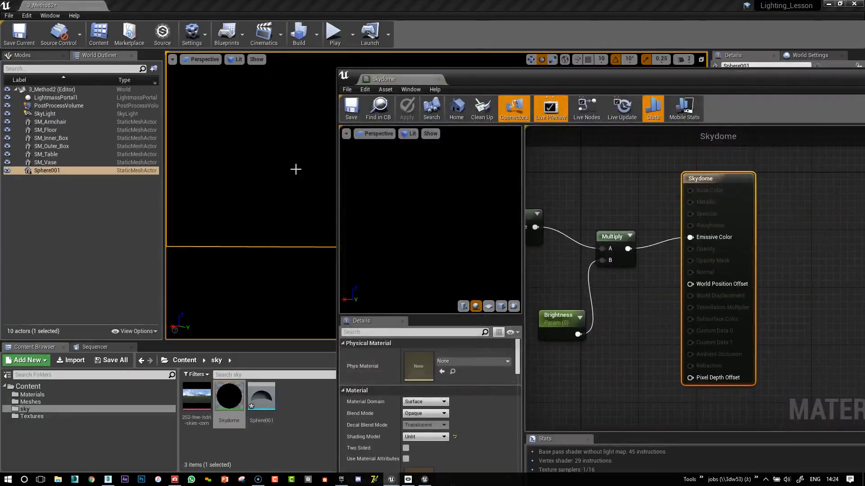
Set the default value of the Brightness parameter to 1.
right_drag(576, 255, 735, 246)
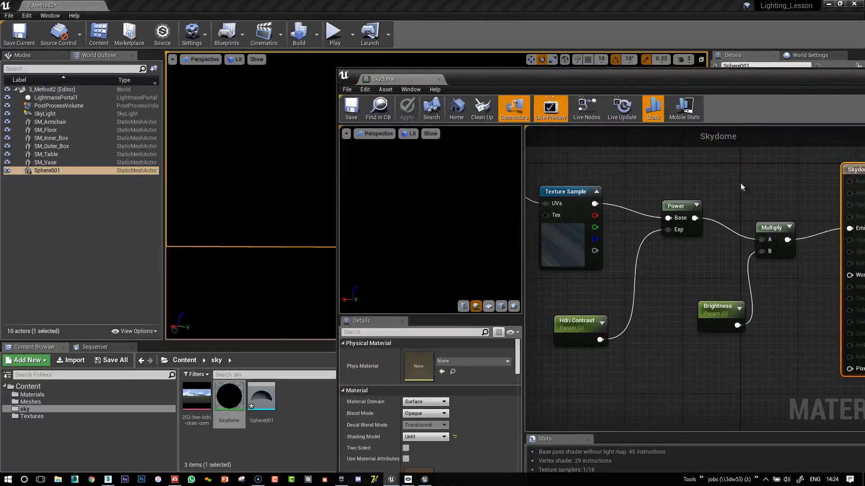
click(724, 306)
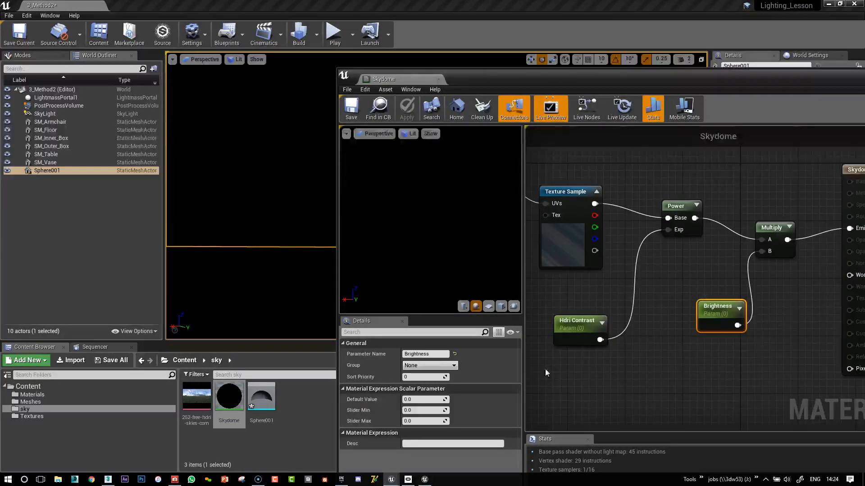
click(426, 398)
text(1)
key(Return)
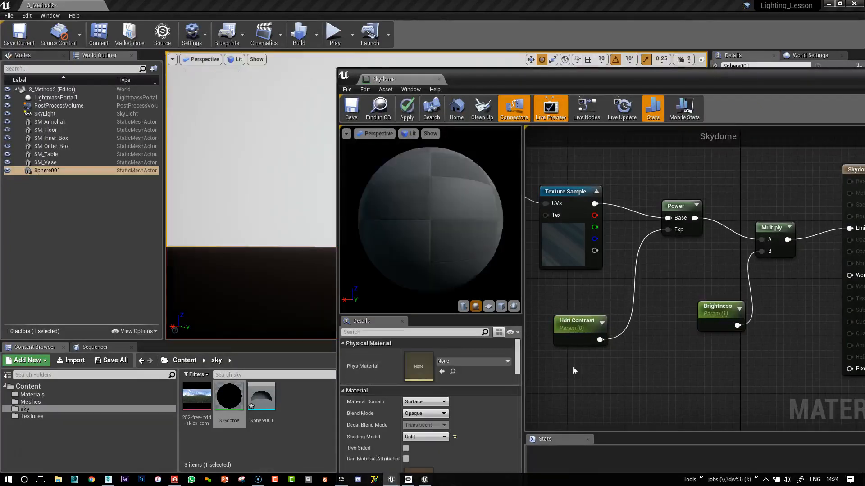
Set the default value of the Hdri Contrast parameter to 1 and save the material.
click(579, 323)
click(425, 399)
text(1)
key(Return)
click(613, 216)
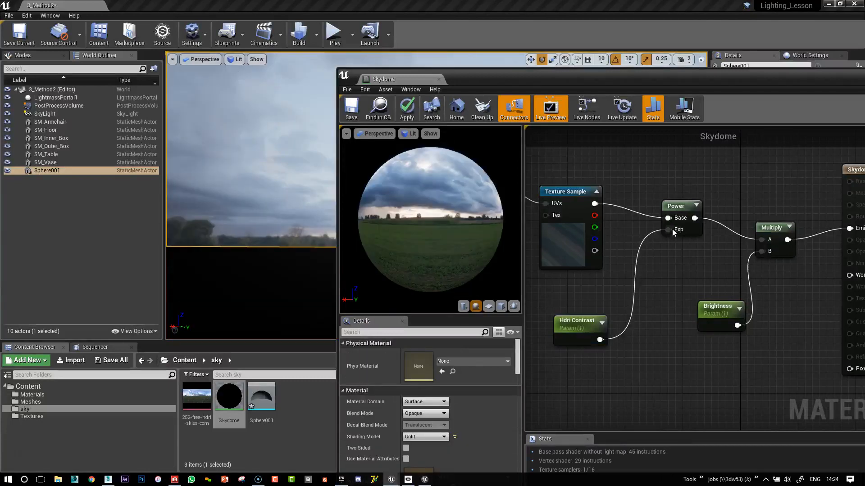
click(354, 112)
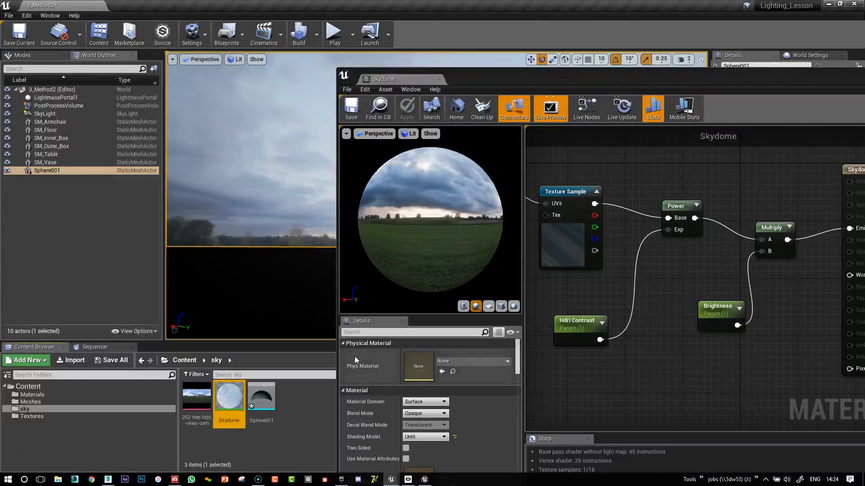
Create a material instance of Skydome, keep the name Skydome_Inst, and apply it to the sky sphere in the level.
right_click(229, 398)
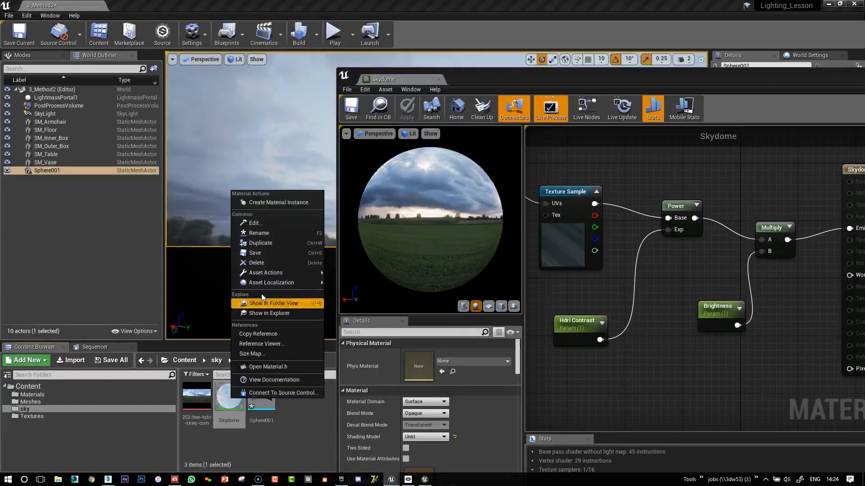
click(272, 202)
key(Return)
drag(262, 394, 279, 197)
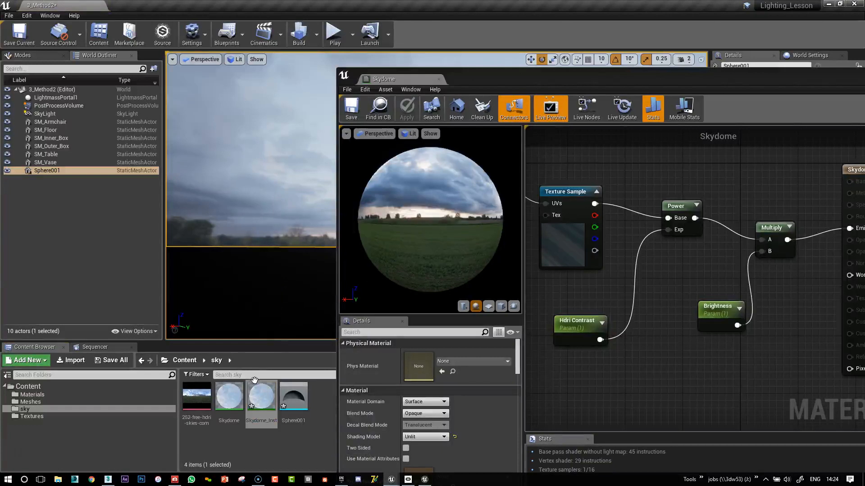
Open Skydome_Inst, enable its Brightness override at about 0.16, and move the editor window clear of the level viewport.
double_click(260, 396)
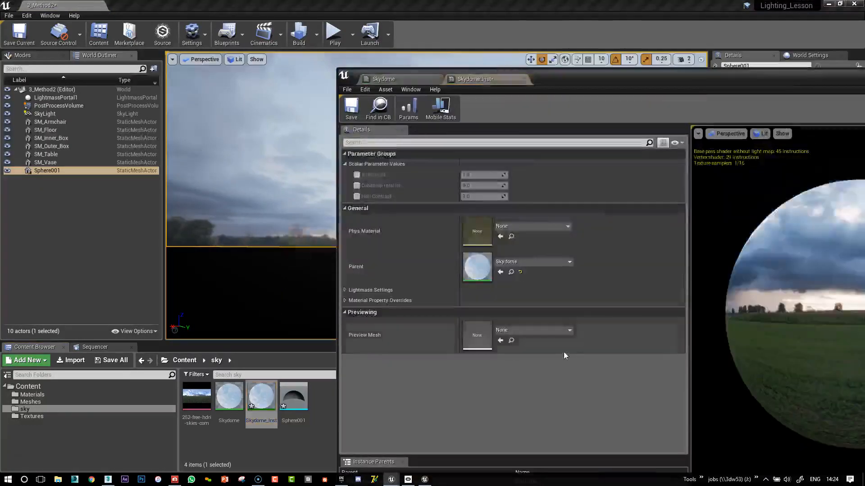
click(356, 175)
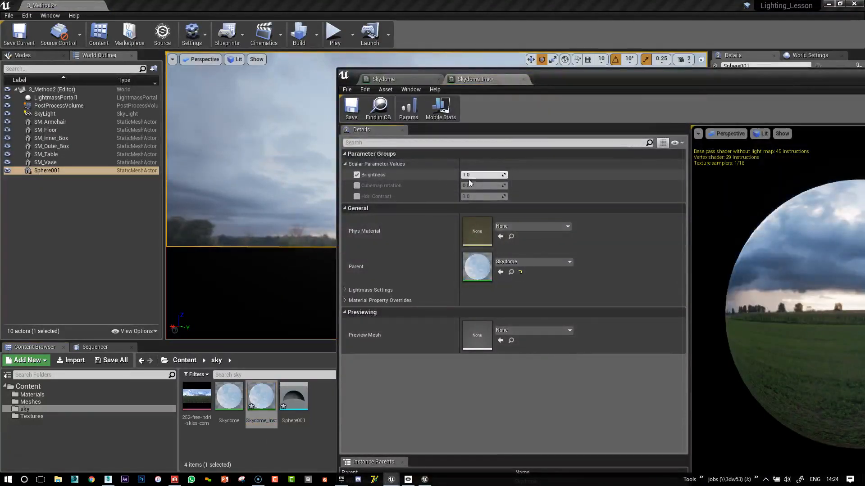
drag(471, 174, 432, 175)
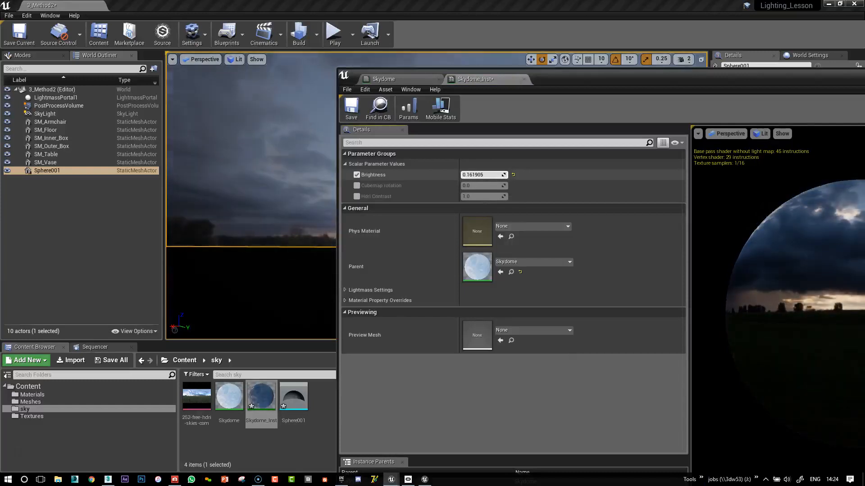
click(343, 75)
click(547, 80)
drag(546, 80, 839, 76)
Set the instance's Brightness to 1.
drag(795, 171, 788, 171)
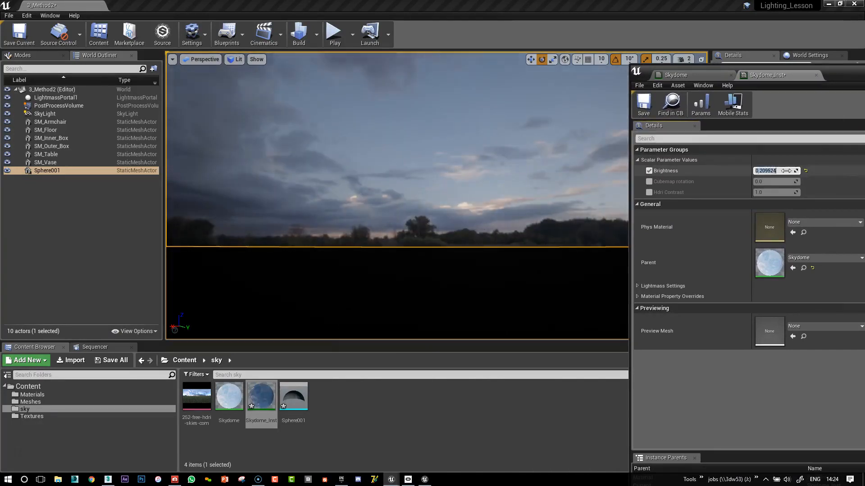
text(1)
key(Return)
Enable the instance's Hdri Contrast override, raise it to about 3.06, and look around the sky in the level.
click(649, 193)
drag(788, 193, 778, 193)
right_drag(509, 193, 491, 212)
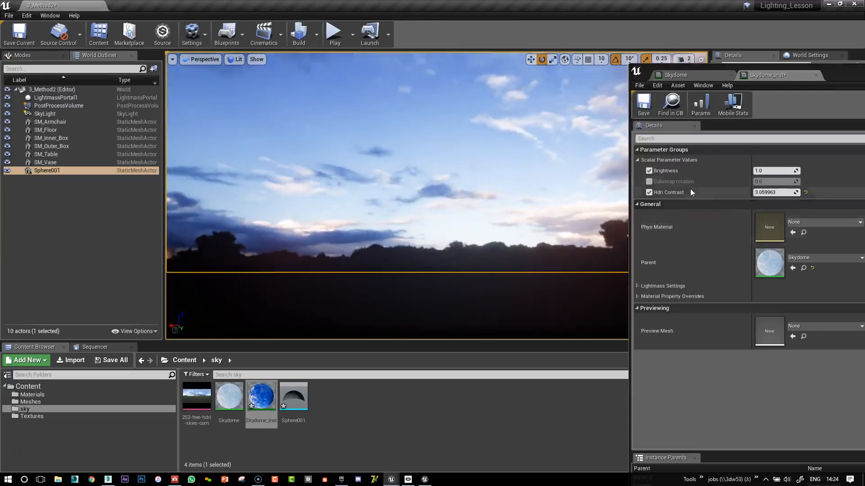
Enable the Cubemap rotation override at about 0.55 and raise Brightness to about 2.07.
click(649, 181)
drag(774, 182, 789, 170)
right_drag(568, 198, 403, 197)
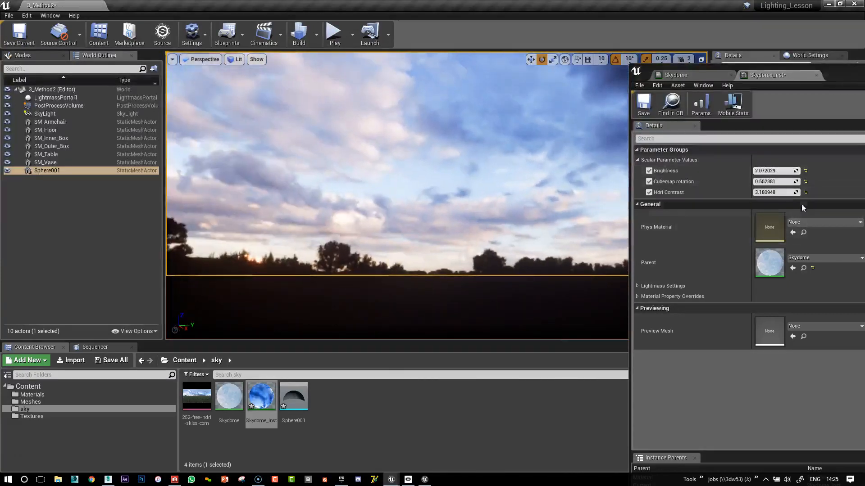
Reset Hdri Contrast, Brightness and Cubemap rotation to their defaults, and set Cubemap rotation to about -0.88.
drag(774, 192, 767, 192)
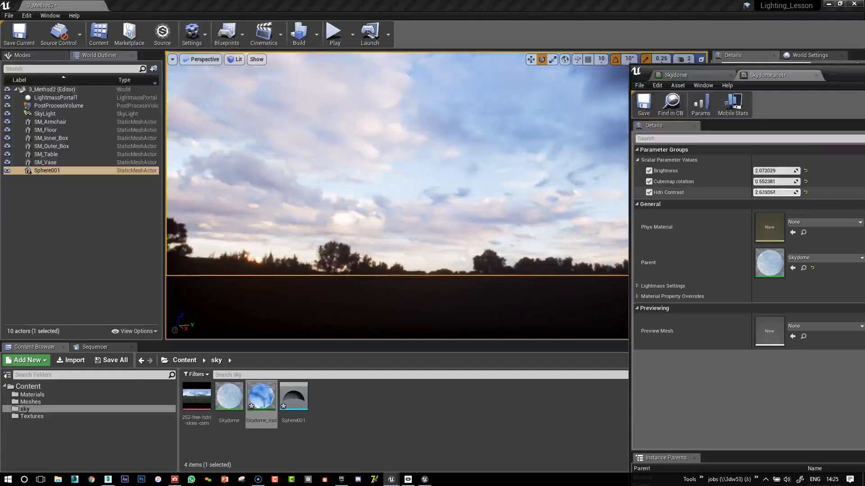
click(806, 192)
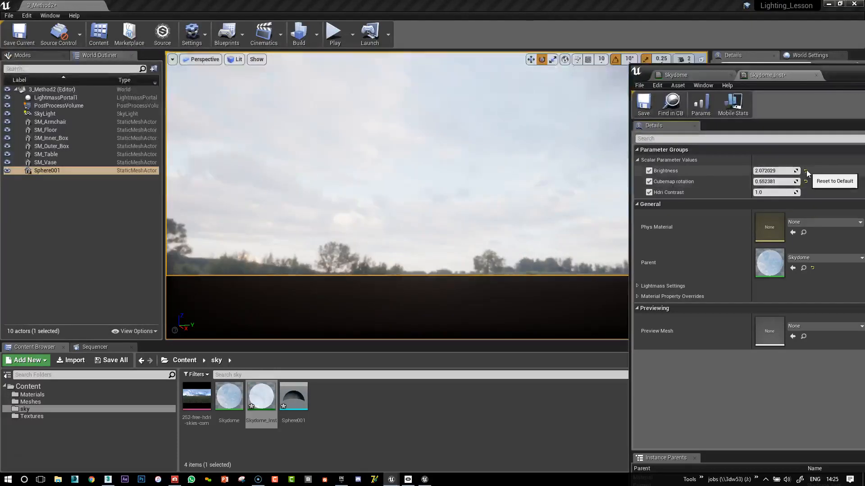
click(805, 171)
click(806, 181)
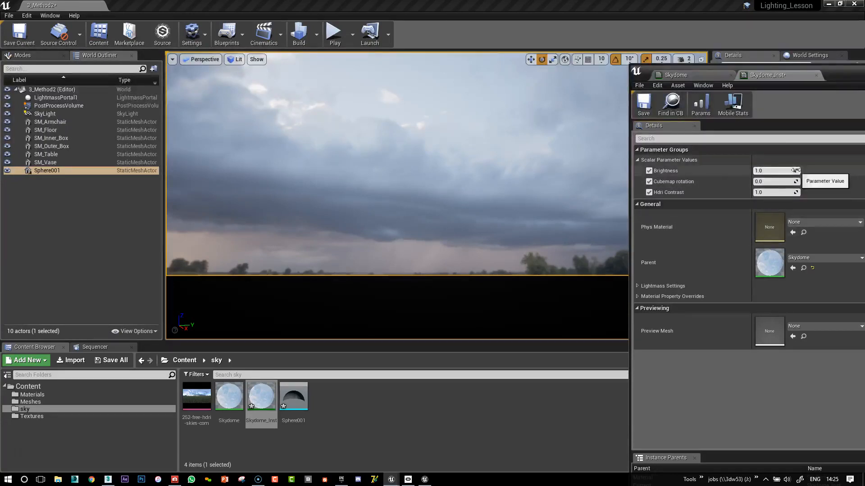
drag(797, 181, 785, 193)
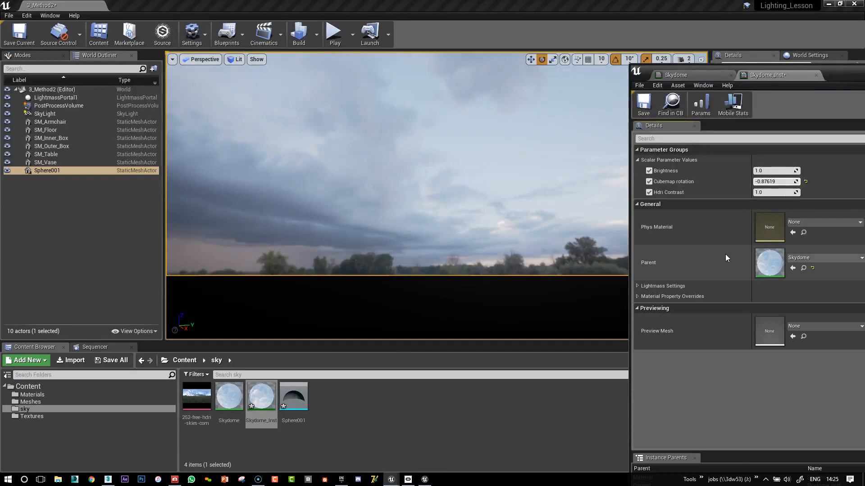
Return to the Skydome material graph and move the Cubemap rotation node farther away from RotateAboutAxis to make room.
click(698, 75)
drag(839, 73, 330, 56)
right_click(465, 156)
click(440, 157)
right_drag(492, 161, 661, 233)
scroll(661, 234, down, 5)
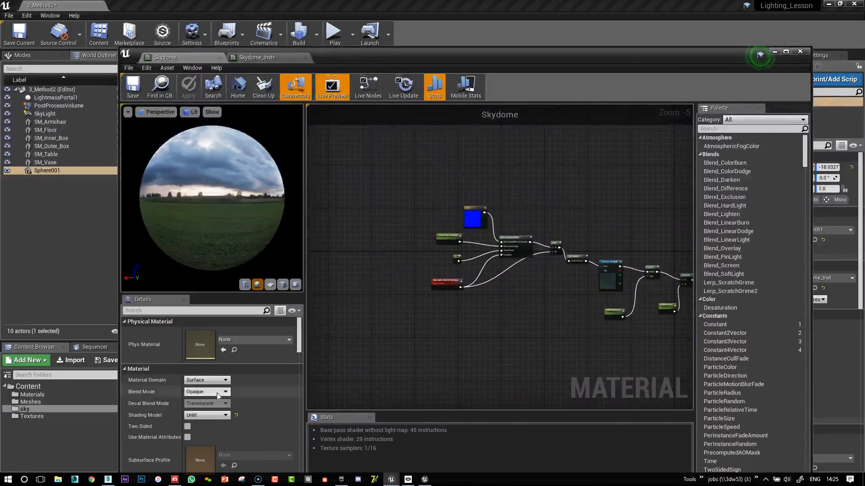
right_drag(375, 245, 472, 265)
scroll(538, 271, up, 4)
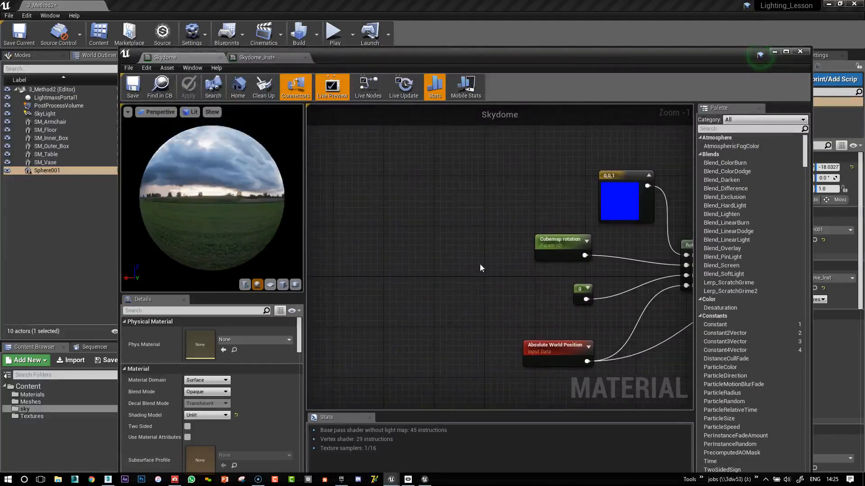
drag(567, 248, 411, 209)
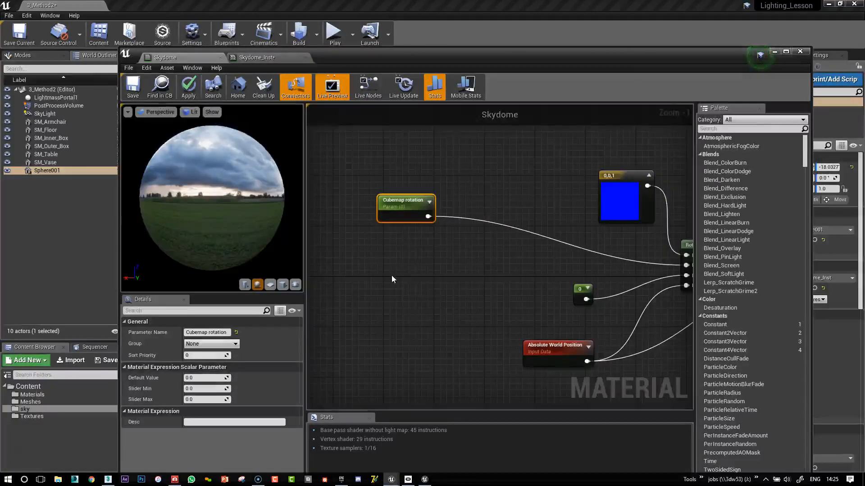
Add a TimeWithSpeedVariable node and place it below the Cubemap rotation parameter.
right_drag(416, 278, 426, 270)
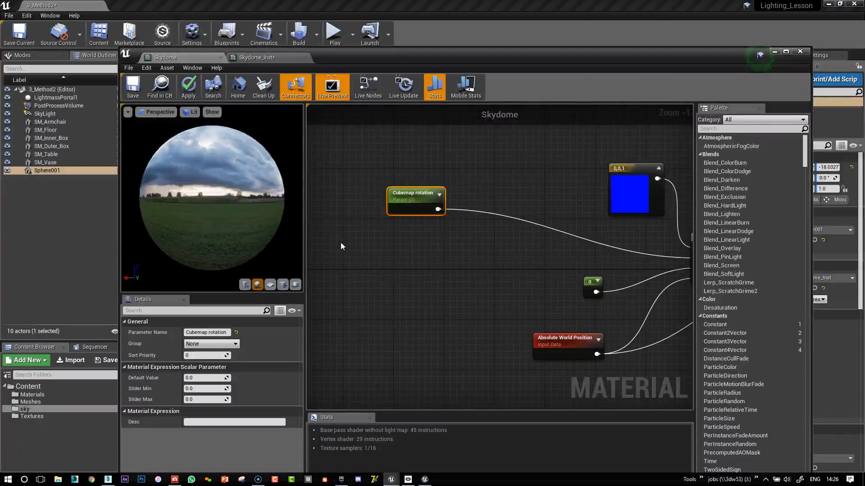
right_click(384, 259)
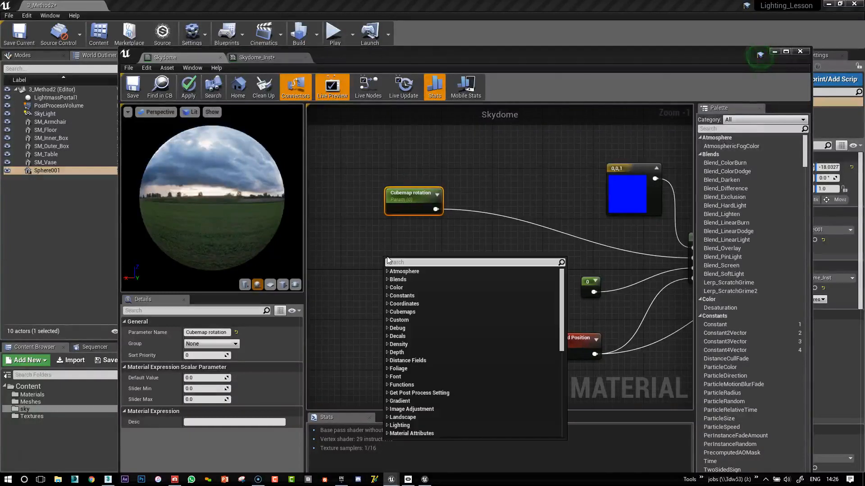
text(time)
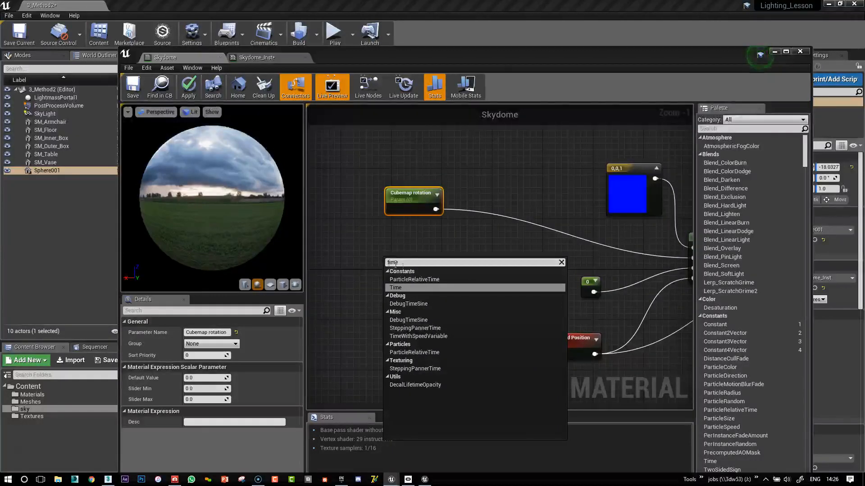
click(418, 336)
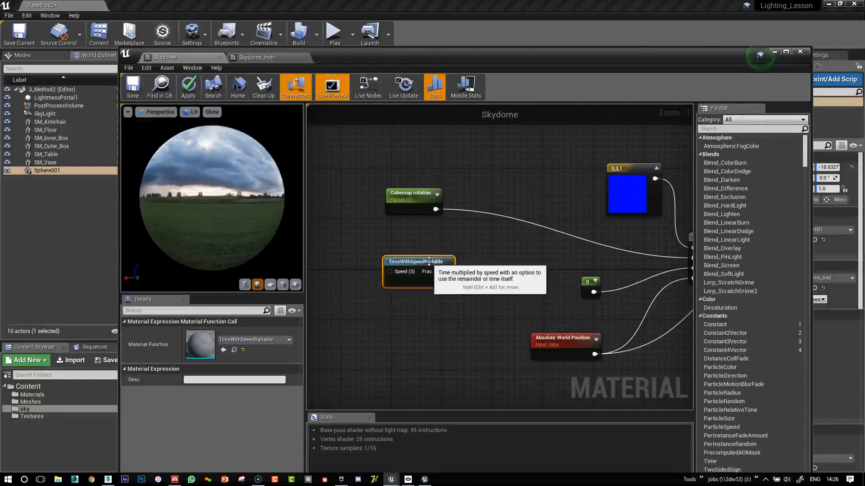
drag(418, 270, 440, 265)
Add a scalar parameter named Speed with default value 1 and connect it to the Speed input of TimeWithSpeedVariable.
click(346, 268)
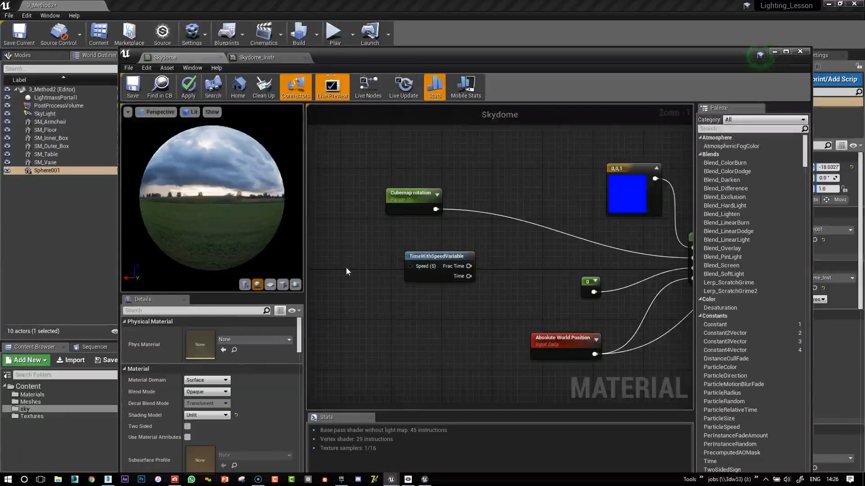
key(s)
click(348, 236)
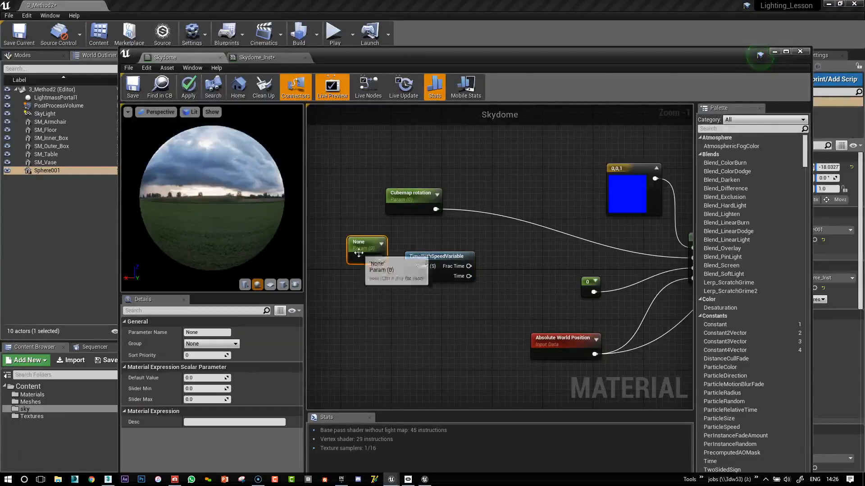
drag(359, 249, 340, 263)
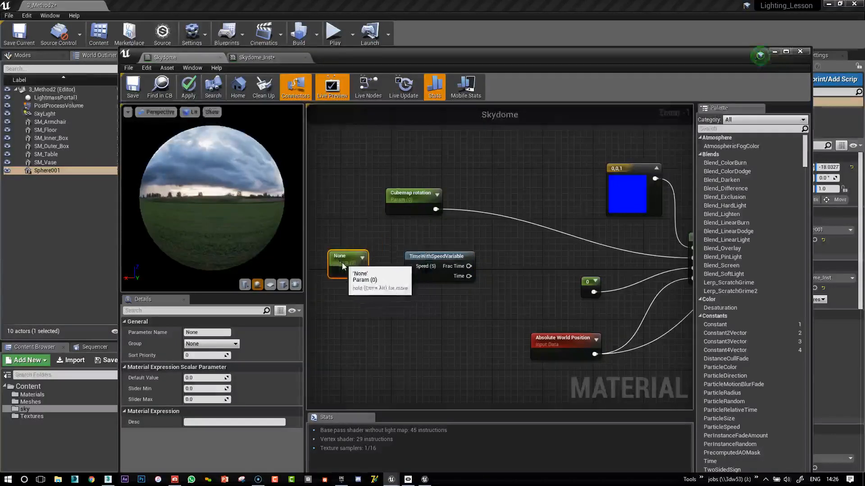
click(203, 378)
text(1)
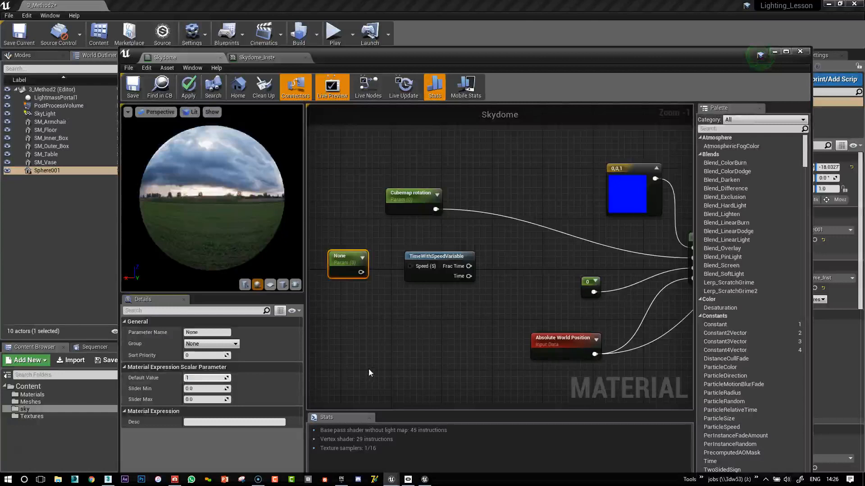
key(Return)
click(225, 333)
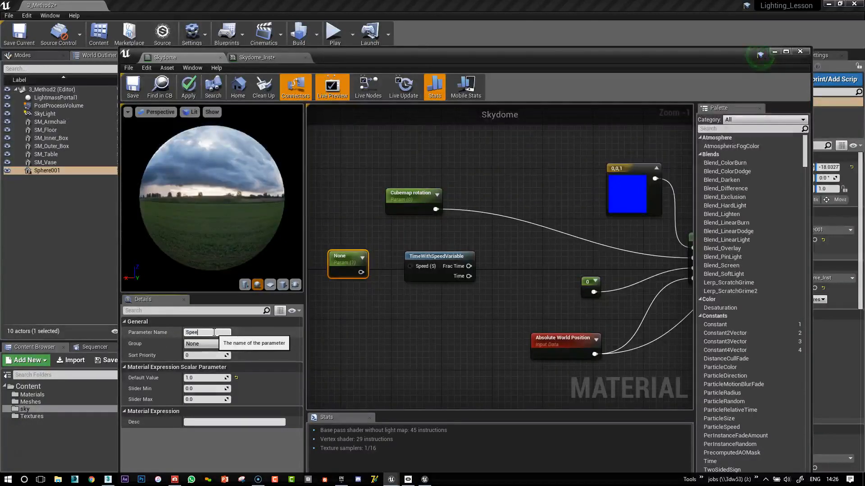
click(342, 289)
click(356, 270)
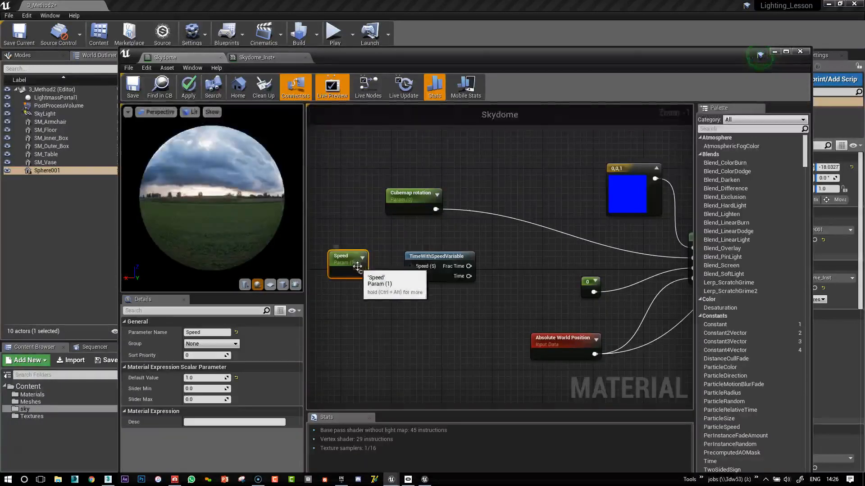
drag(361, 272, 450, 263)
Move the Speed parameter farther away, add a Divide node in the gap, and connect Speed to its A input.
drag(340, 258, 317, 253)
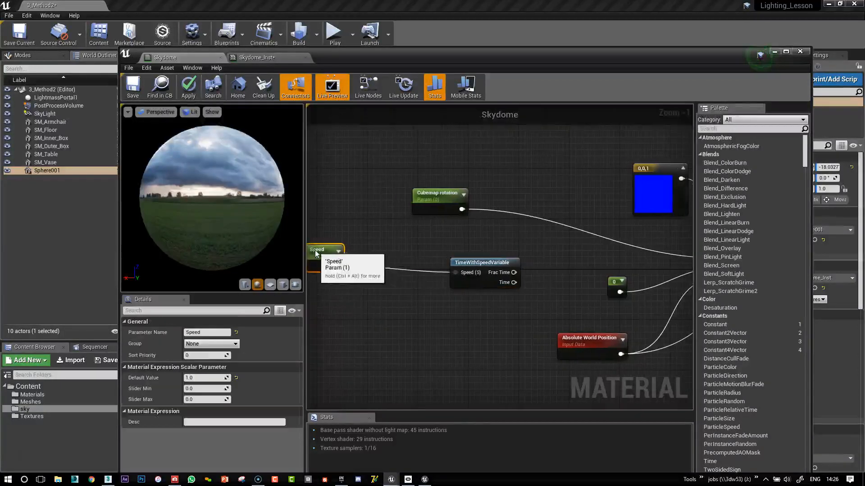
click(376, 244)
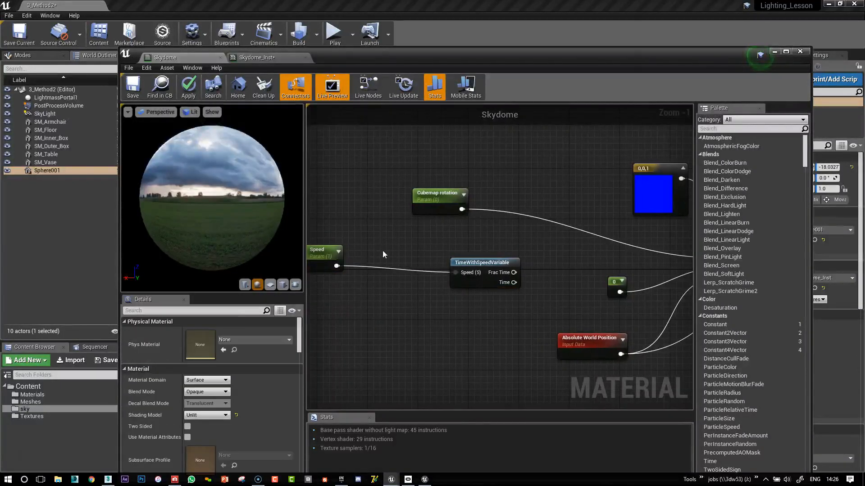
key(d)
click(390, 249)
drag(409, 255, 403, 270)
drag(336, 267, 383, 269)
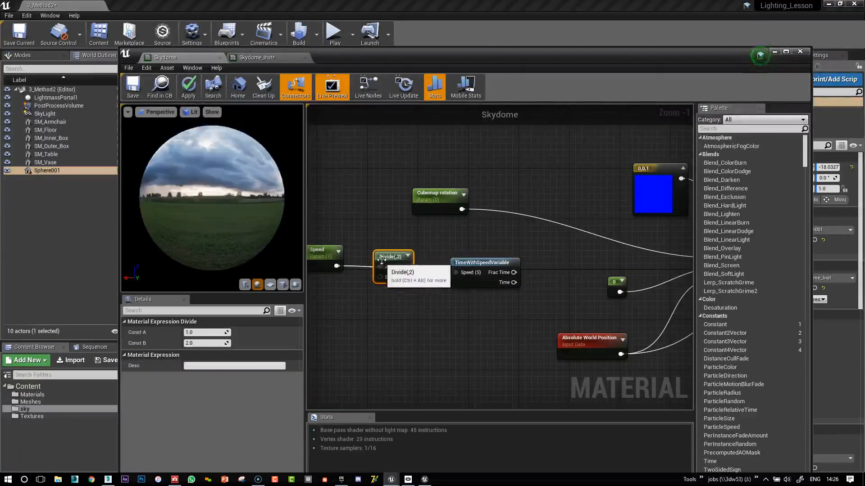
Set the Divide node's Const B to 100, connect its output to TimeWithSpeedVariable's Speed input, and align the node.
click(192, 343)
text(10)
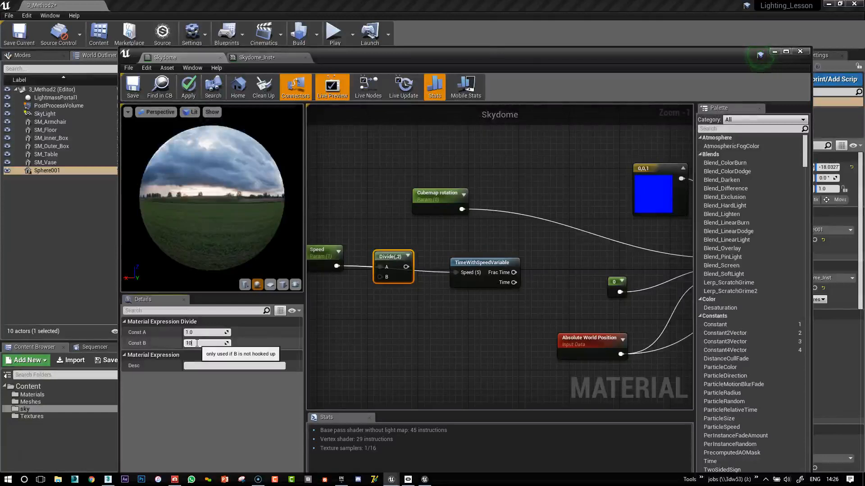
text(0)
key(Return)
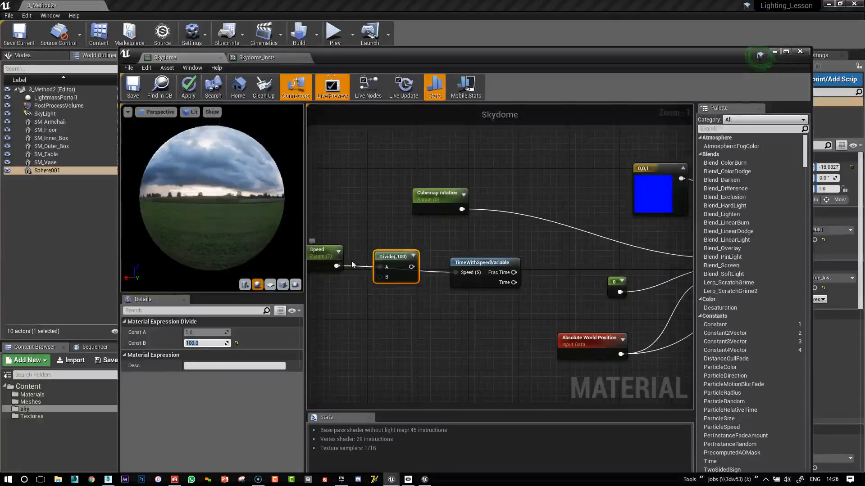
drag(411, 266, 455, 272)
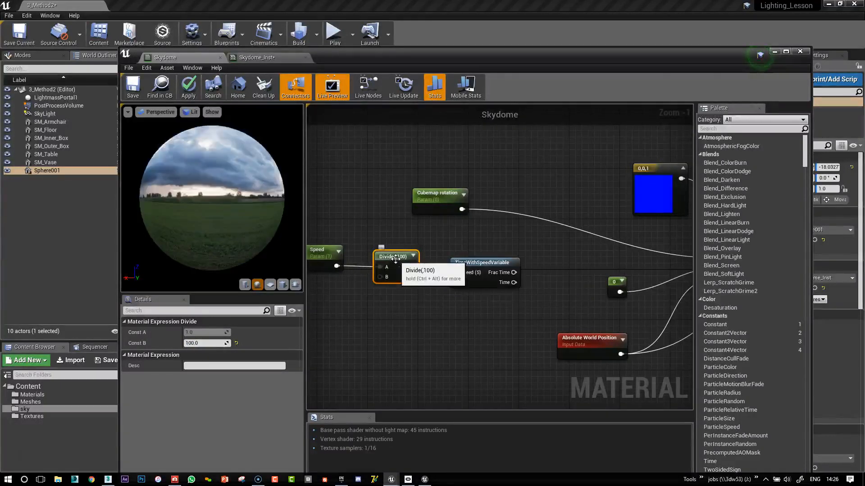
drag(394, 255, 394, 260)
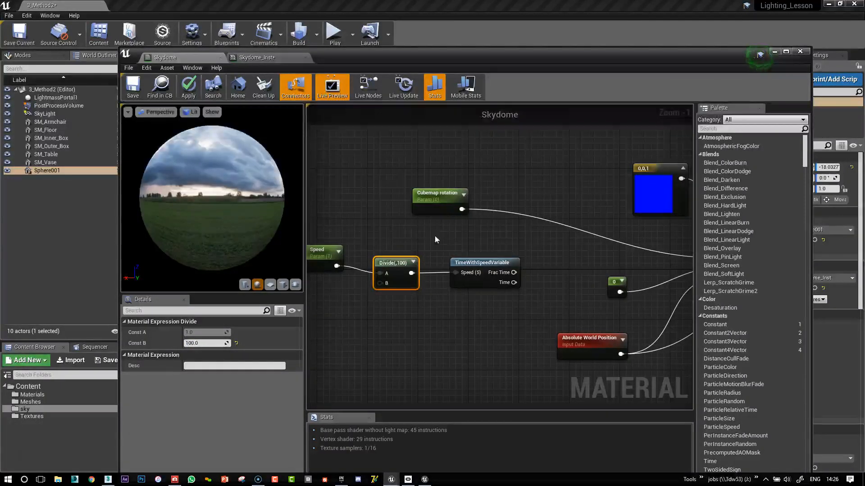
Add an Add node that sums Cubemap rotation and Frac Time, and connect its output to RotationAngle on RotateAboutAxis.
right_drag(436, 238, 409, 228)
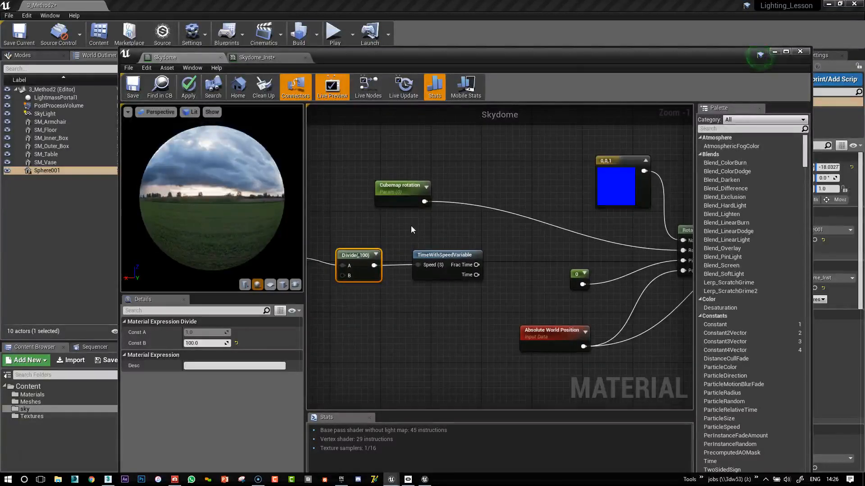
right_drag(544, 248, 508, 253)
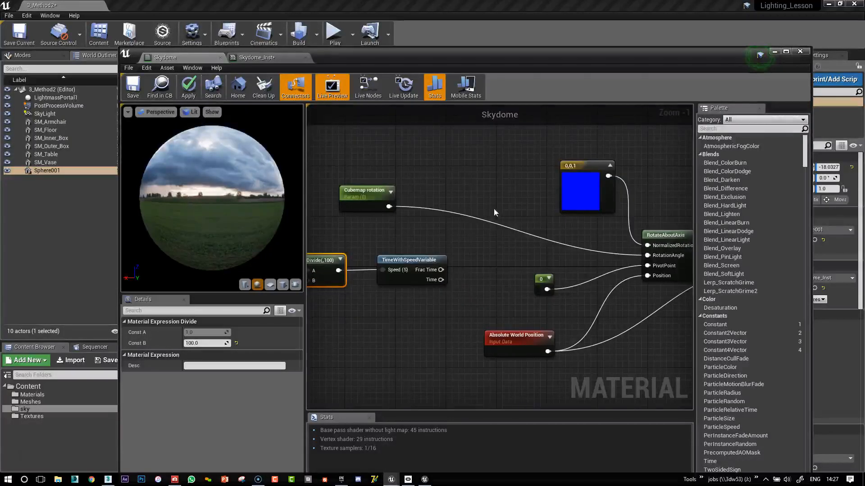
click(492, 196)
key(a)
click(491, 252)
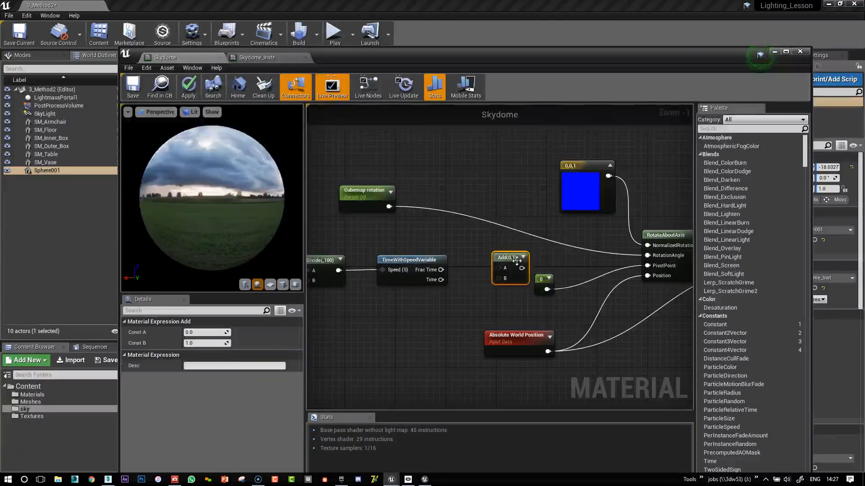
drag(513, 257, 506, 235)
drag(389, 211, 492, 249)
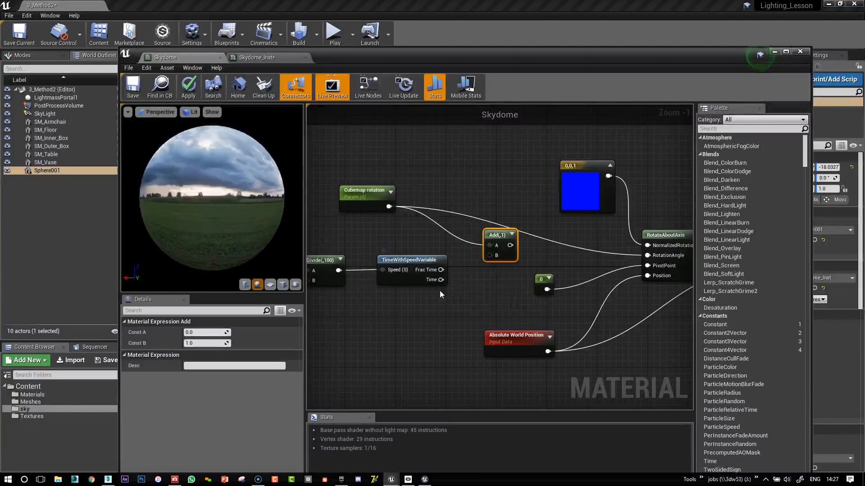
drag(440, 270, 647, 256)
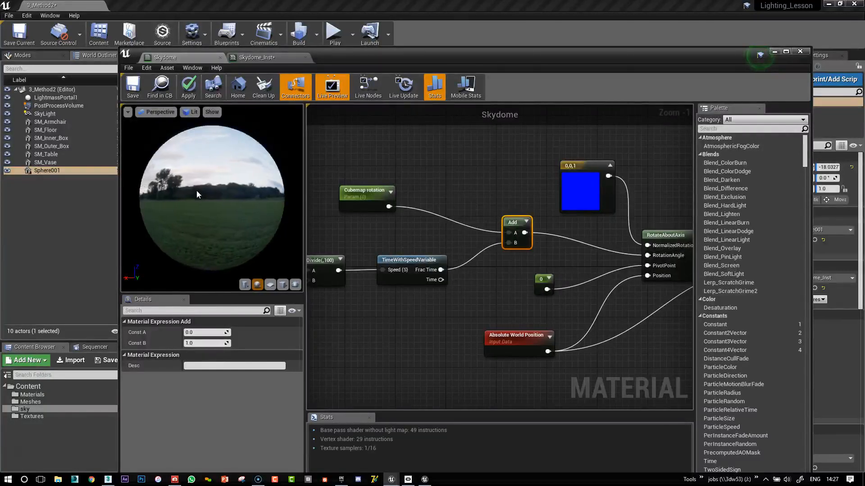
Apply the Skydome material changes and check the sky's rotation in the level viewport.
drag(331, 61, 671, 53)
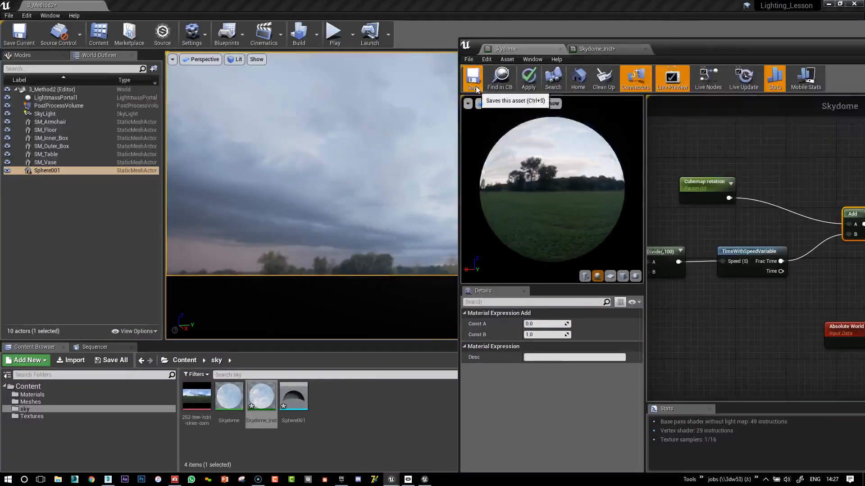
click(528, 78)
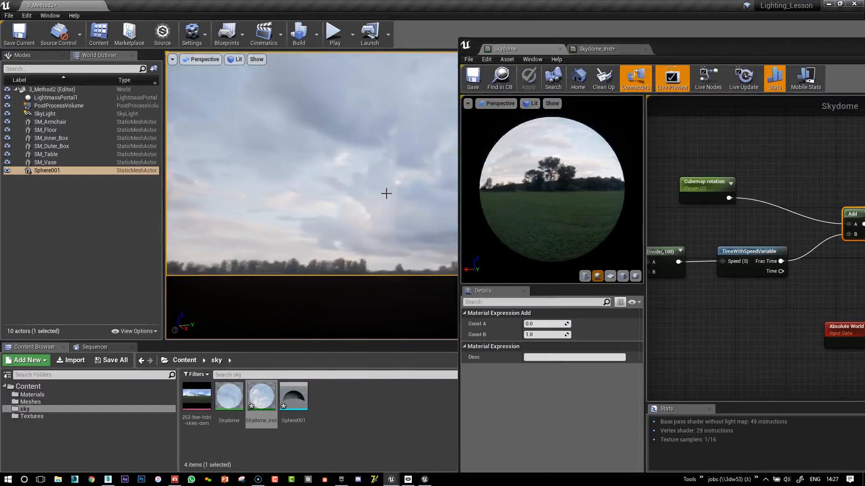
right_drag(386, 193, 391, 176)
drag(699, 46, 555, 65)
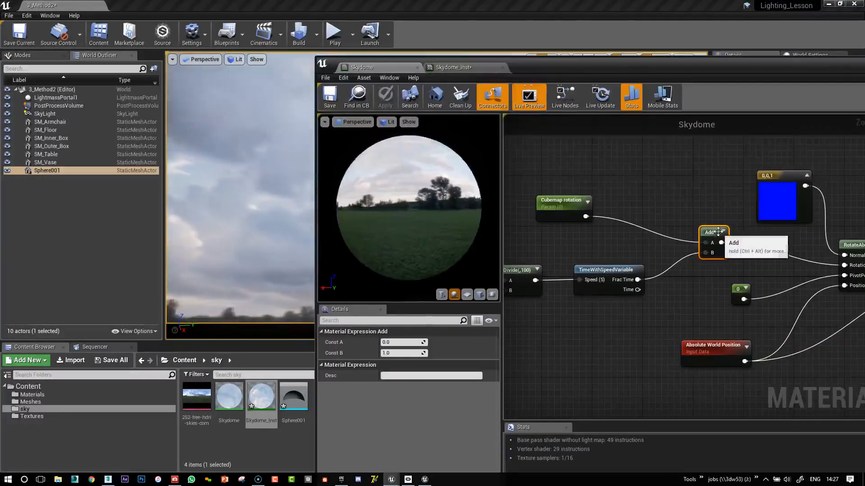
Move the Add node closer to RotateAboutAxis and place a Multiply node between TimeWithSpeedVariable and Add.
drag(711, 232, 698, 238)
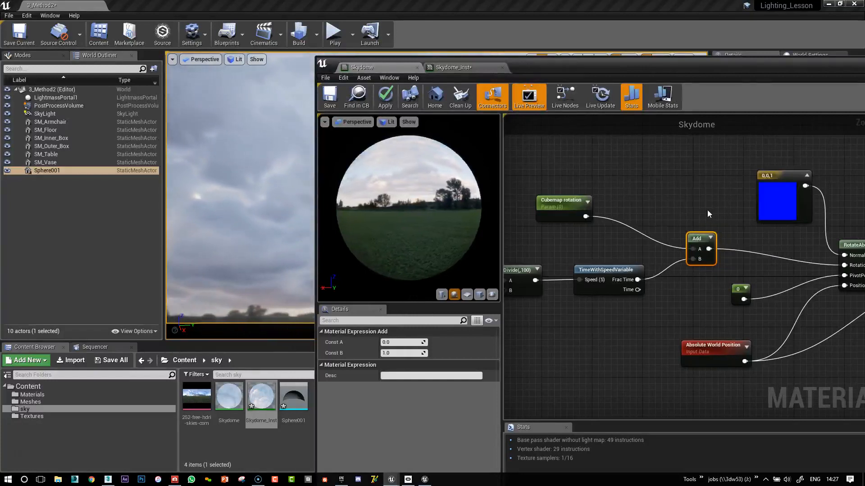
drag(705, 242, 775, 243)
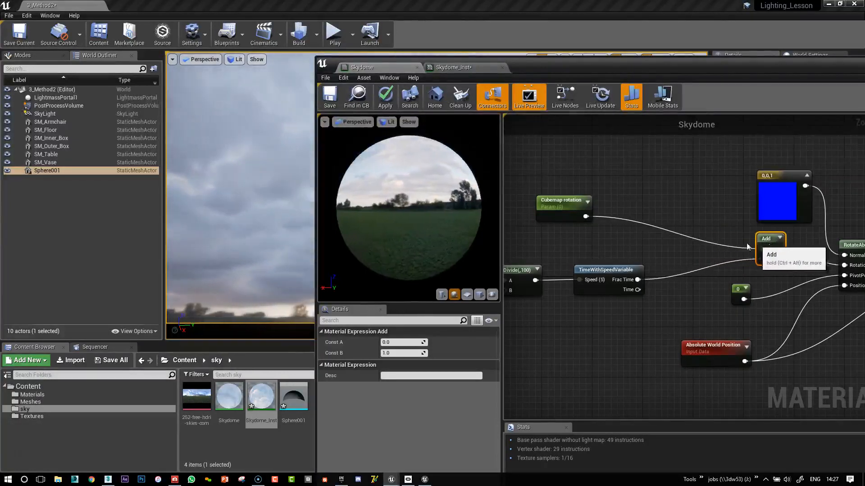
click(685, 232)
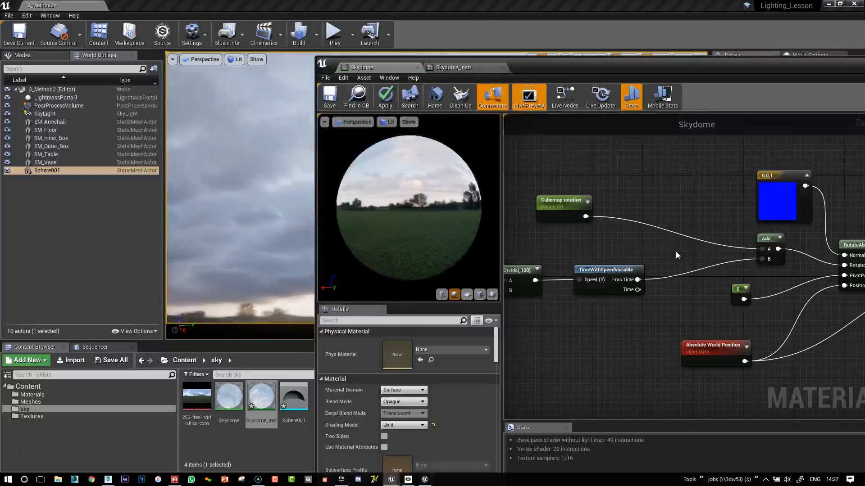
click(676, 251)
drag(686, 260, 691, 259)
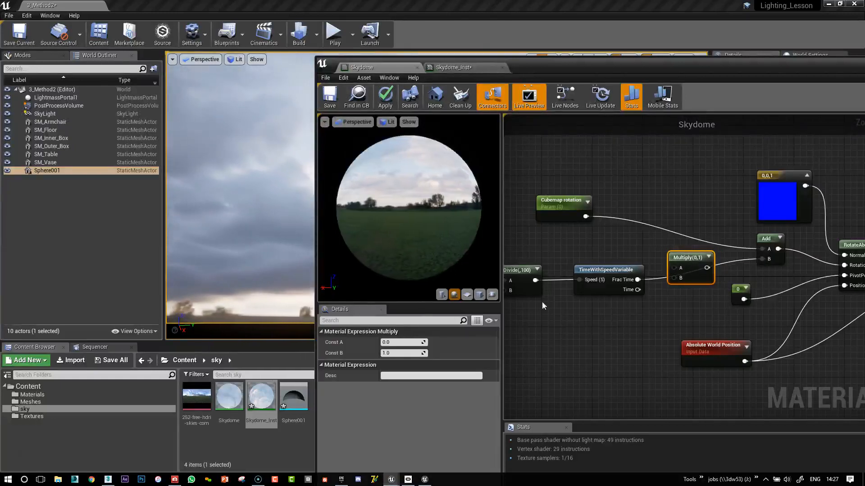
Set the Multiply node's Const B to -1 and wire it between Frac Time and the Add node's B input.
click(385, 353)
text(-1)
key(Return)
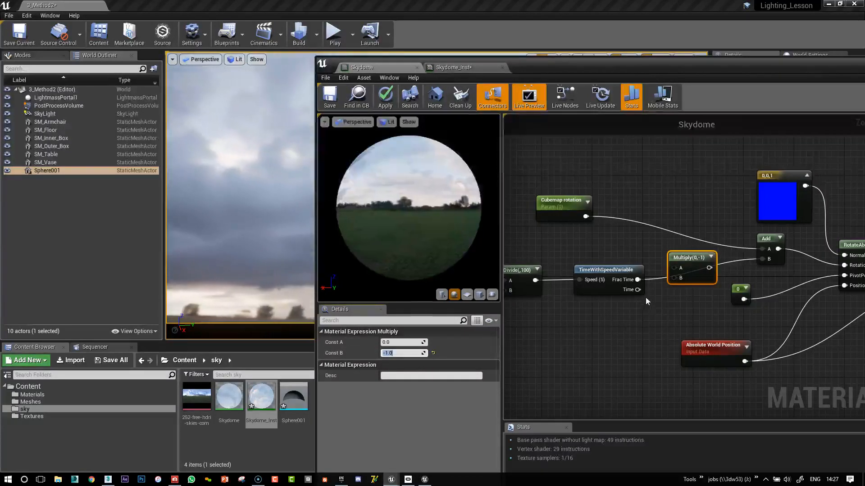
drag(637, 280, 763, 260)
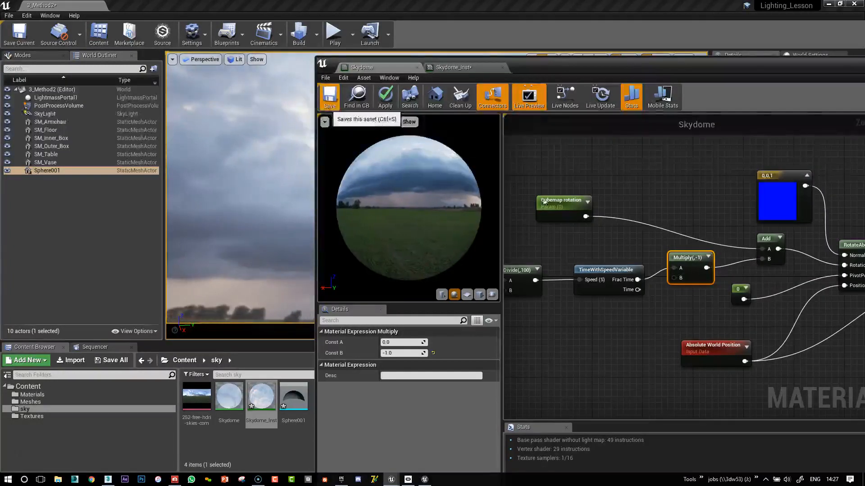
Save the Skydome material and enable the Speed override in the Skydome_Inst material instance.
key(ctrl+s)
drag(573, 70, 832, 71)
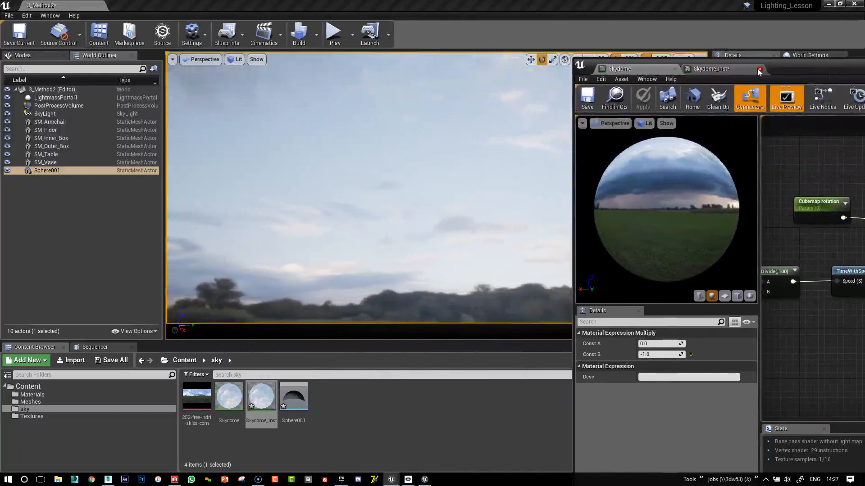
click(739, 69)
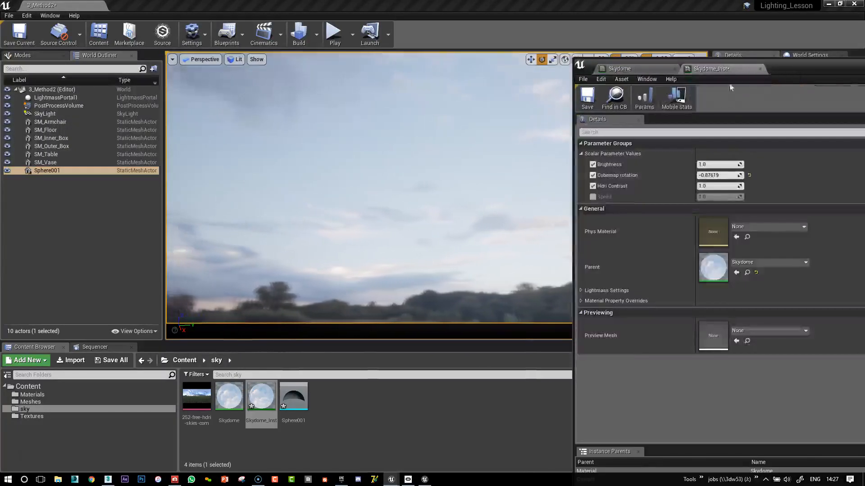
click(593, 197)
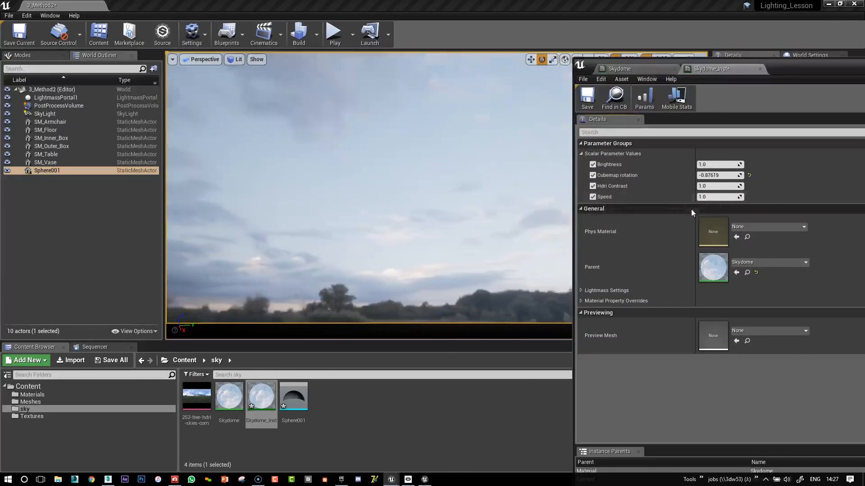
Try Speed values of 0.5 and 0.1 in the material instance.
click(726, 197)
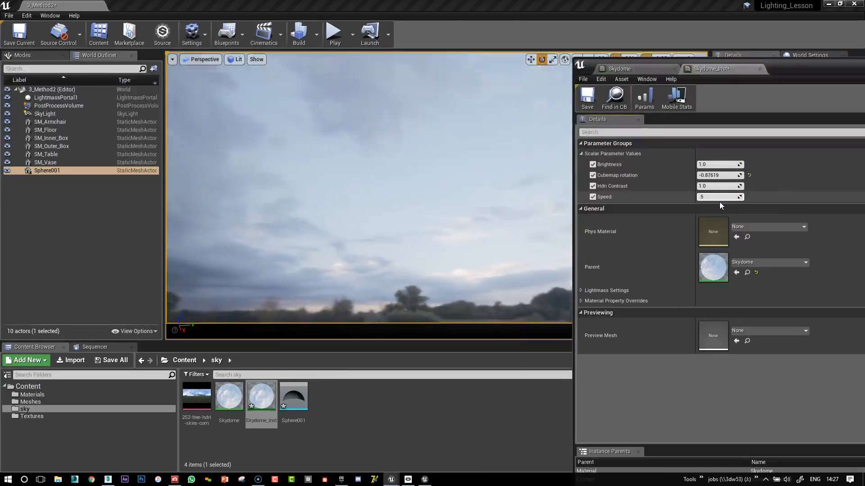
text(.5)
key(Return)
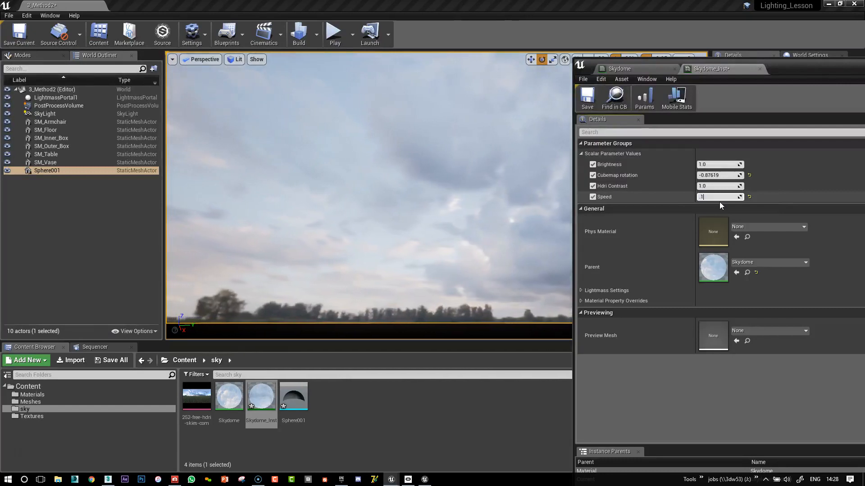
key(Return)
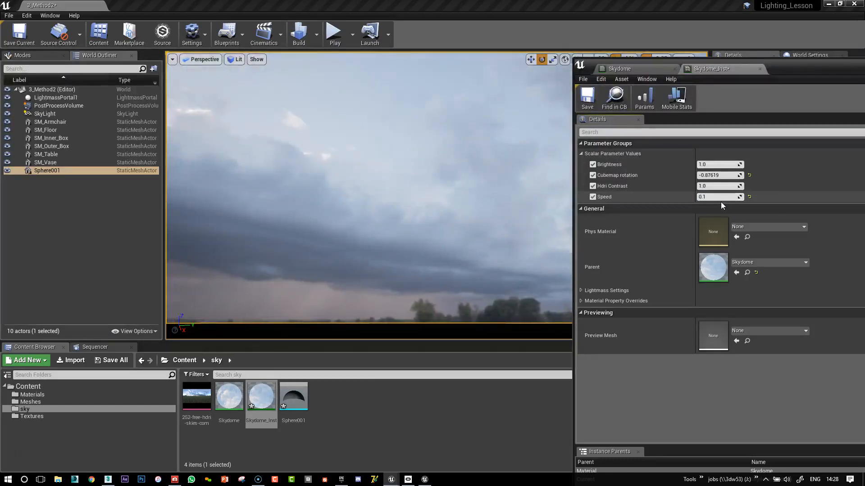
Set the Speed parameter of Skydome_Inst to 0.2.
click(717, 198)
text(.2)
key(Return)
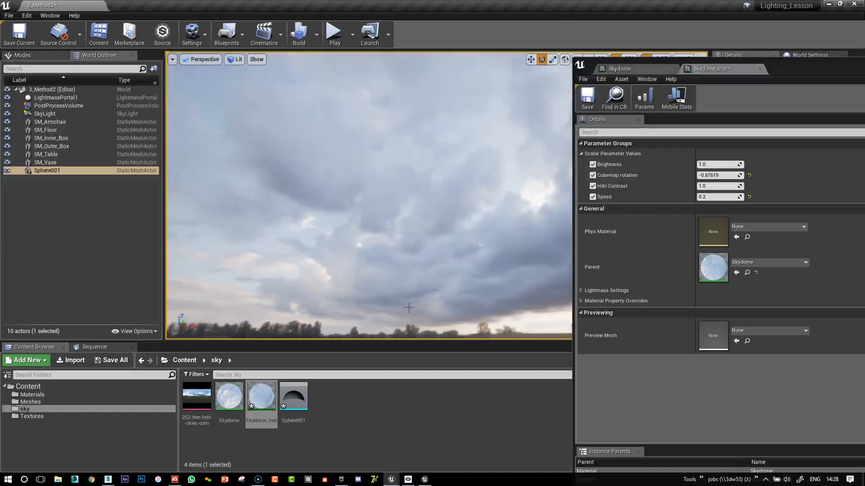
Look around the level to examine the moving sky, and bring the whole Skydome_Inst editor back into view.
right_drag(375, 241, 390, 230)
right_drag(446, 224, 311, 233)
right_drag(504, 234, 457, 217)
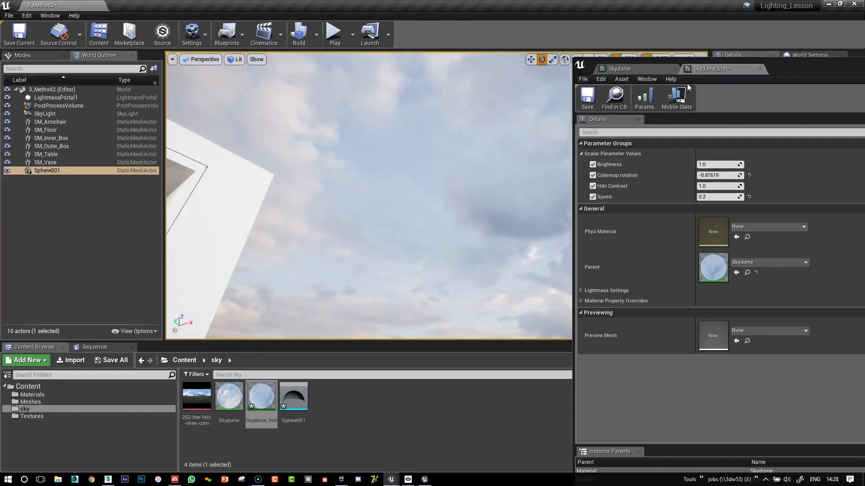
right_drag(426, 166, 468, 173)
key(e)
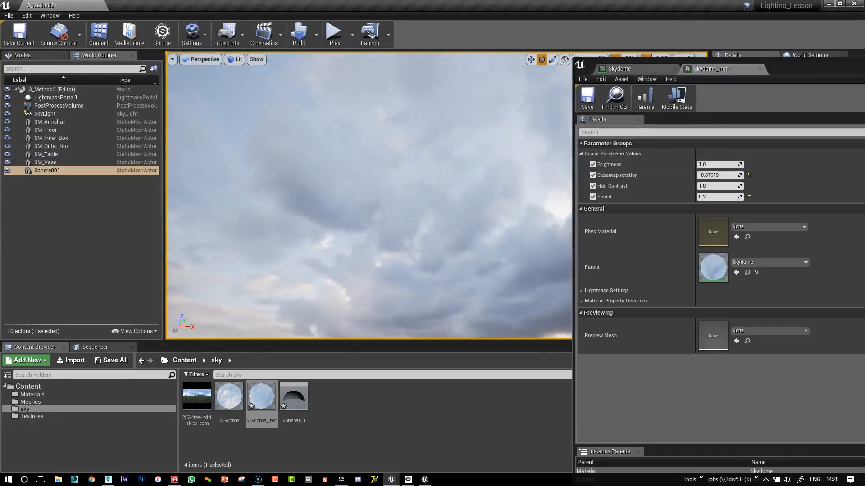
drag(813, 72, 403, 64)
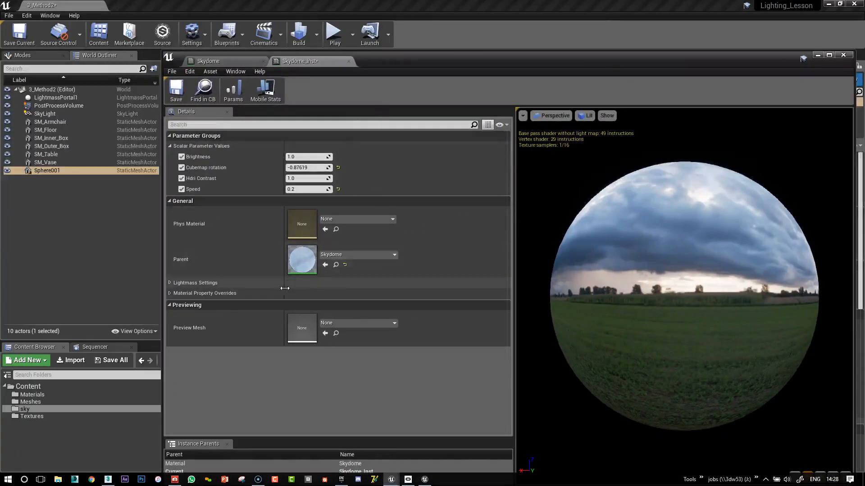